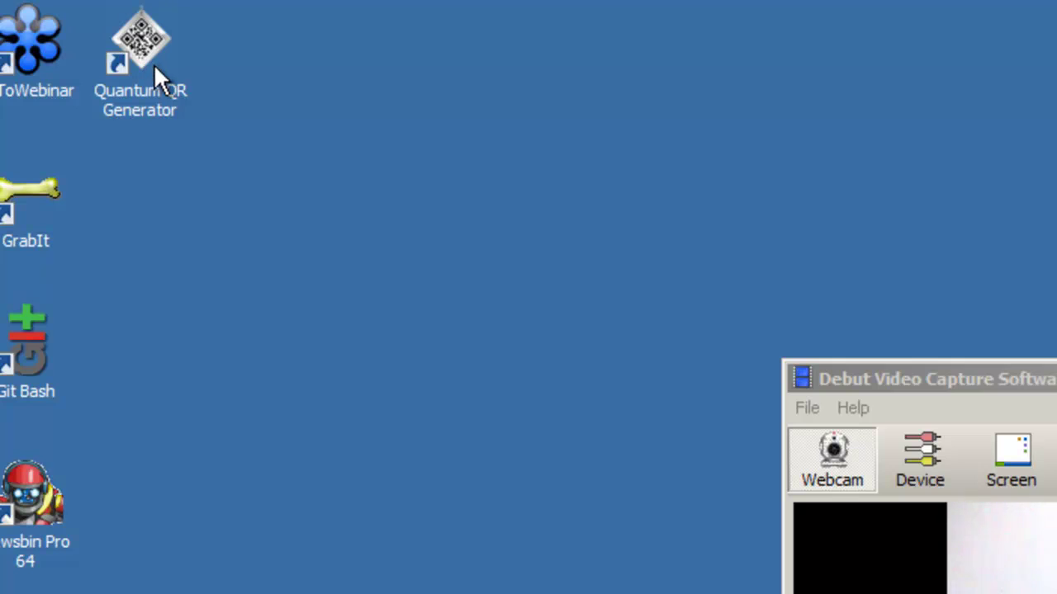
Step: Launch Quantum QR Generator, reposition its window, and keep the Contact code type
left_click(150, 47)
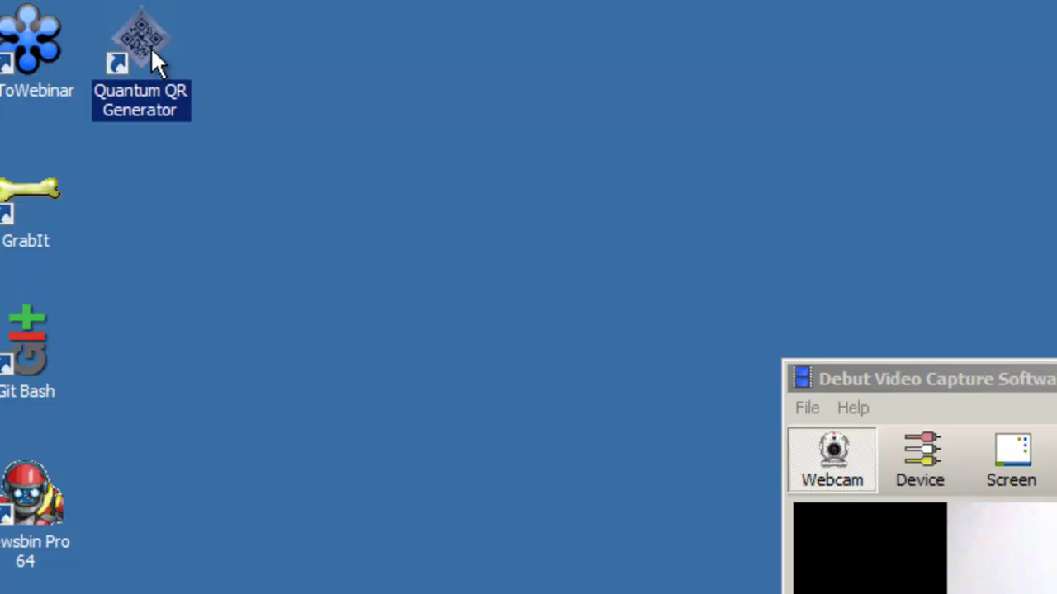
double_click(150, 47)
left_click_drag(84, 77, 868, 28)
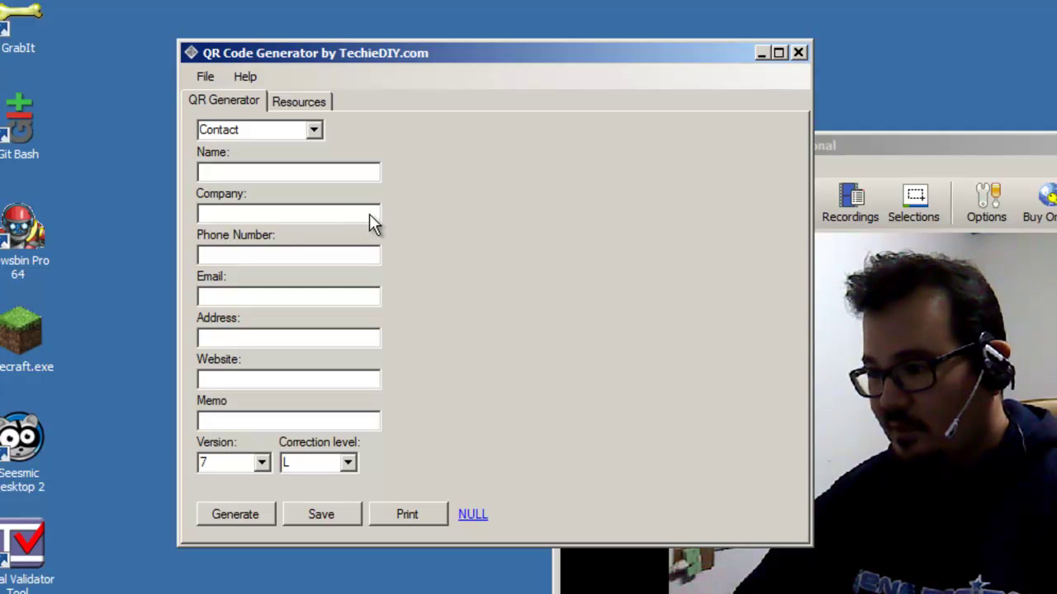
left_click(314, 132)
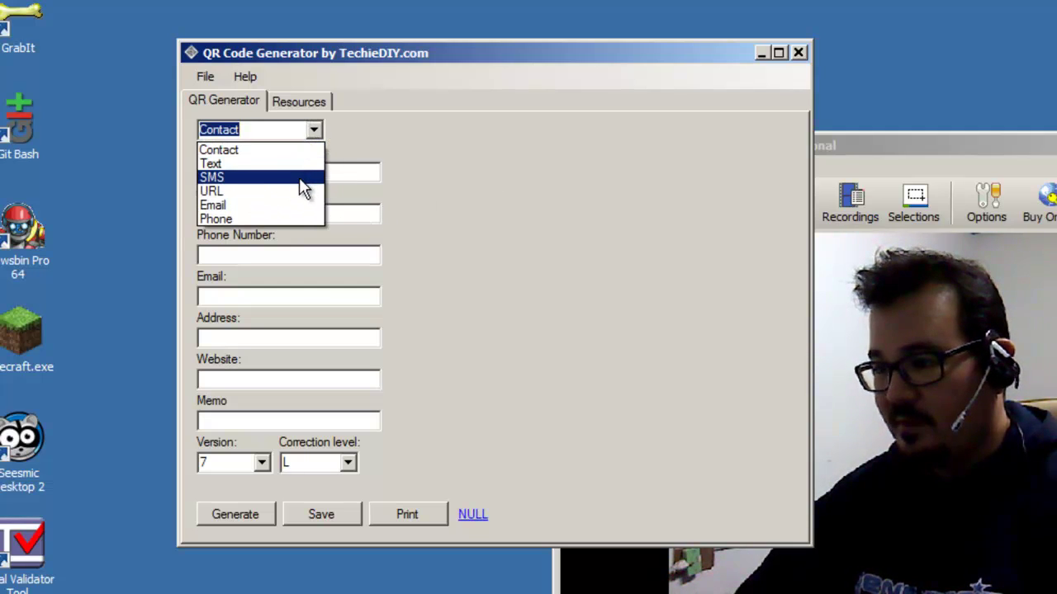
left_click(313, 132)
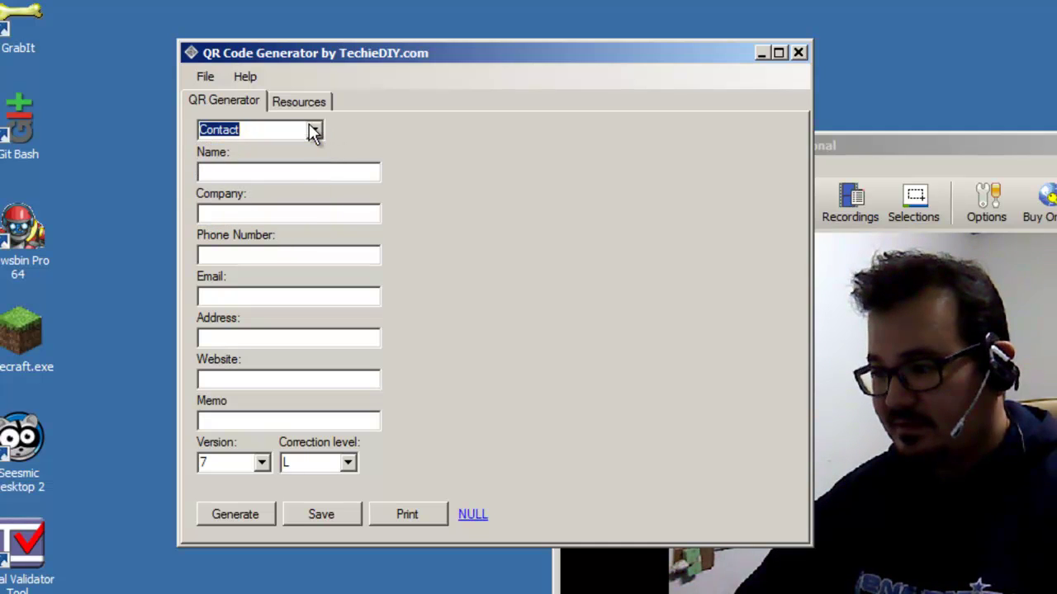
Step: Enter the contact's name and phone number, dismissing the invalid e-mail warning from an early Generate
left_click(283, 171)
left_click(275, 215)
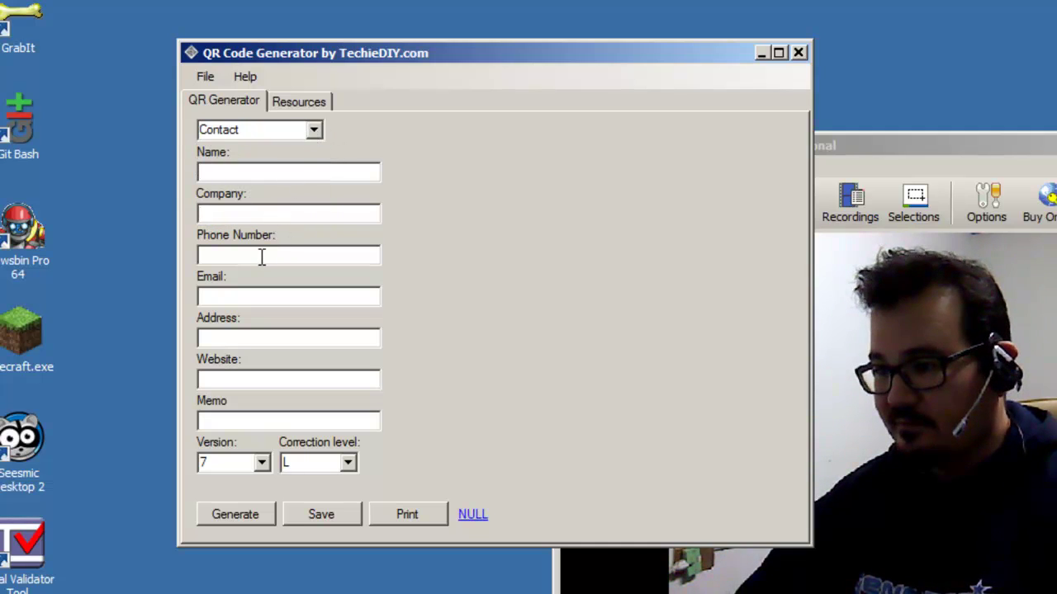
left_click(261, 254)
left_click(296, 178)
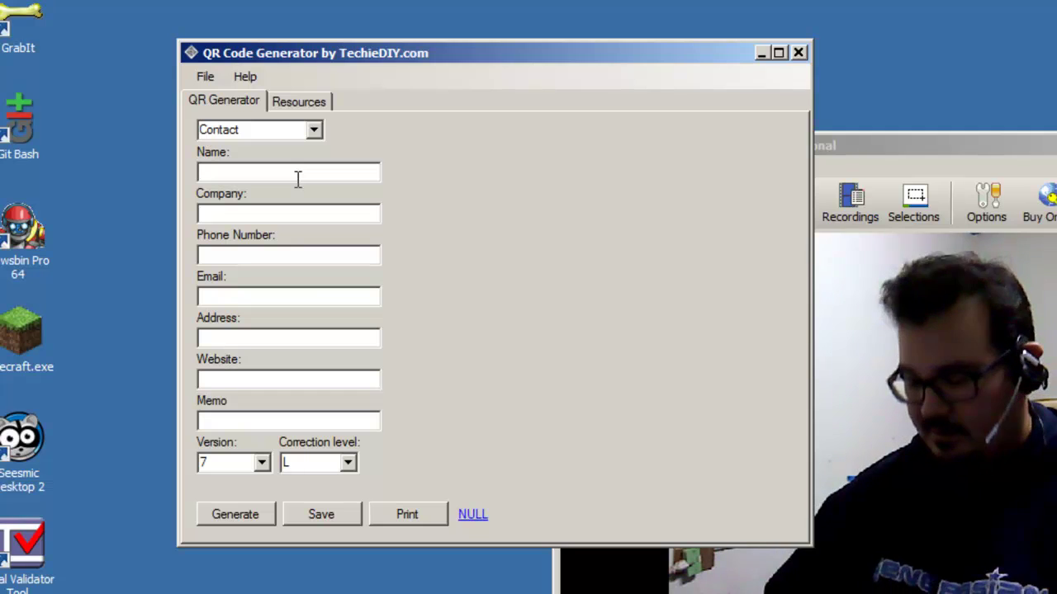
type("tom")
left_click(295, 256)
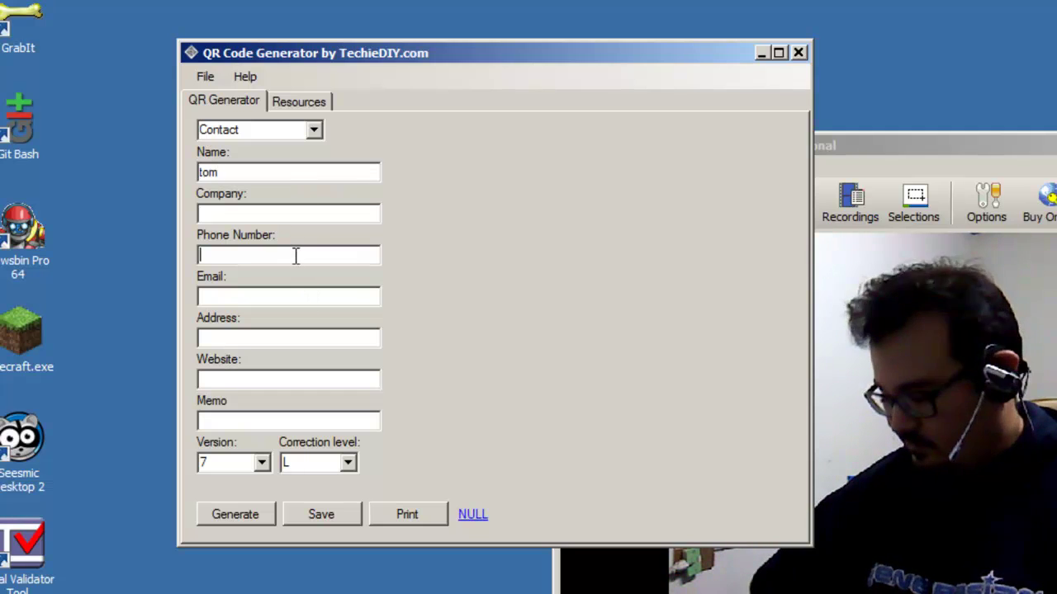
type("51654684")
left_click(242, 513)
left_click(553, 481)
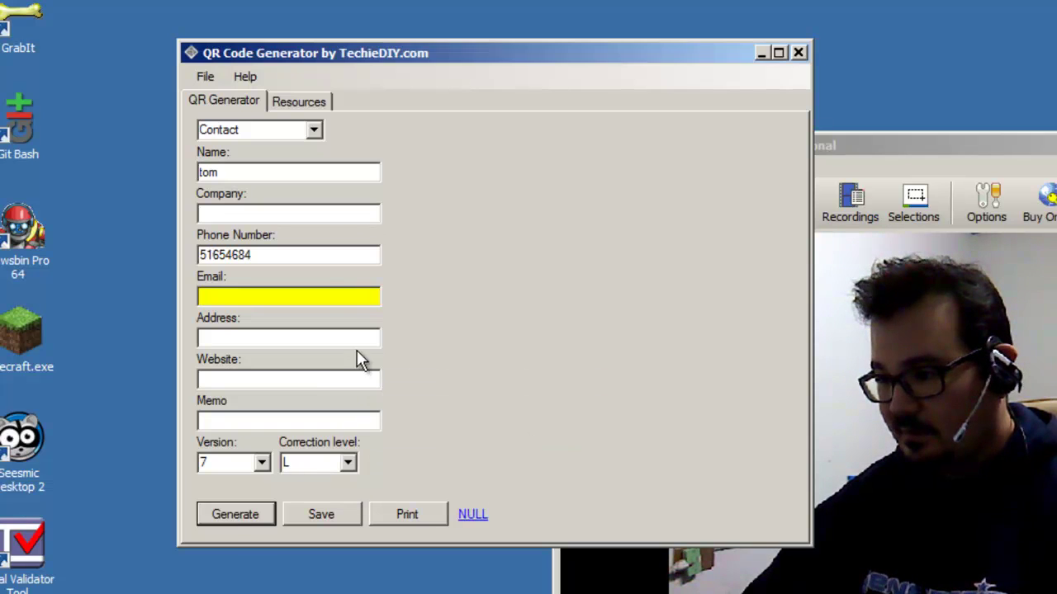
left_click(316, 295)
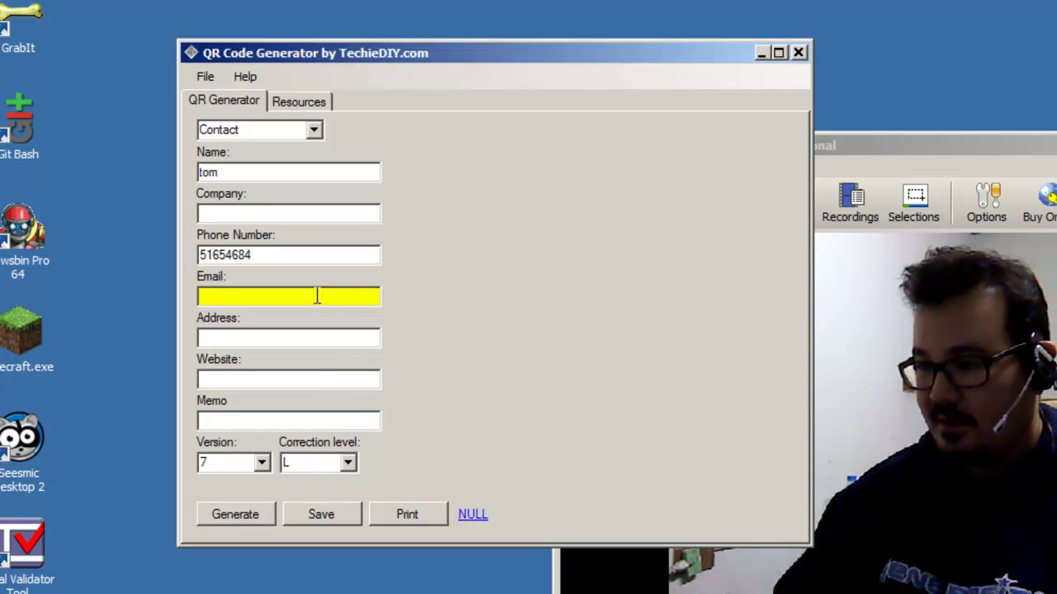
left_click(293, 378)
type("http://techiediy.com")
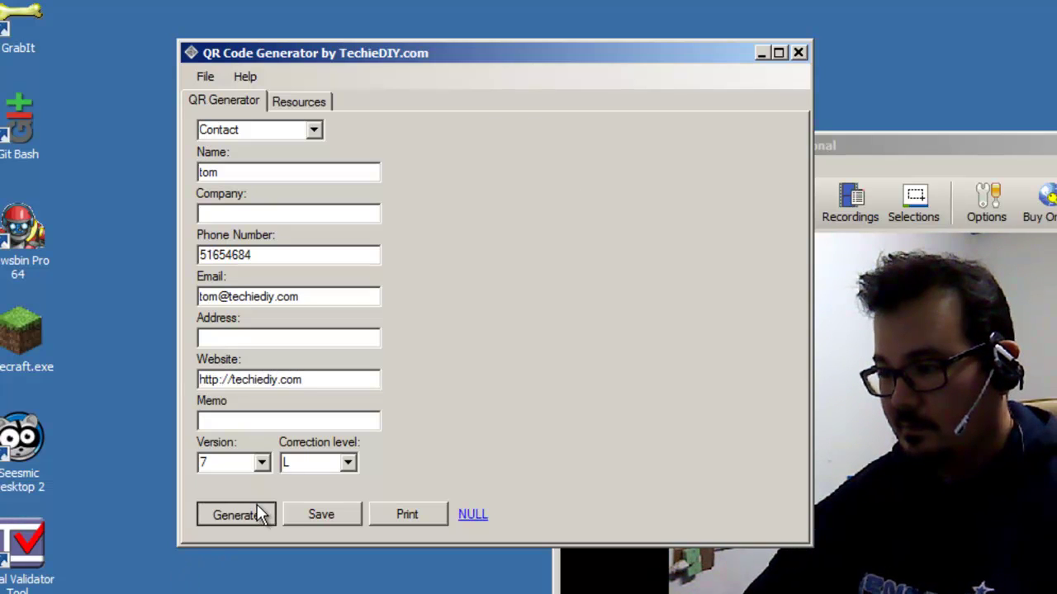
left_click(254, 514)
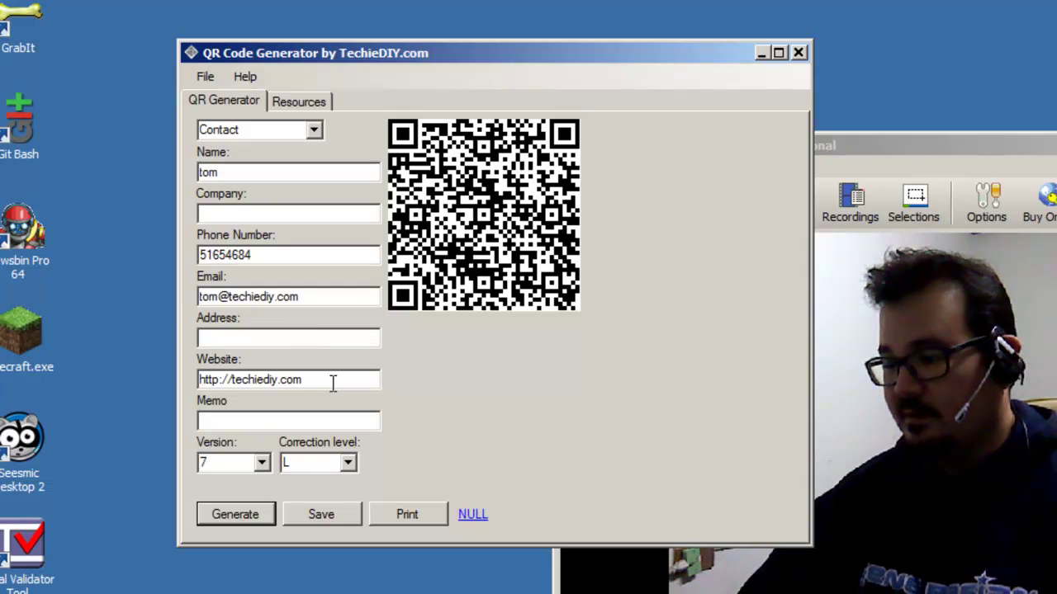
Step: Cycle the code type through SMS, Email and Phone, then settle on Text with the caret in its field
left_click(314, 130)
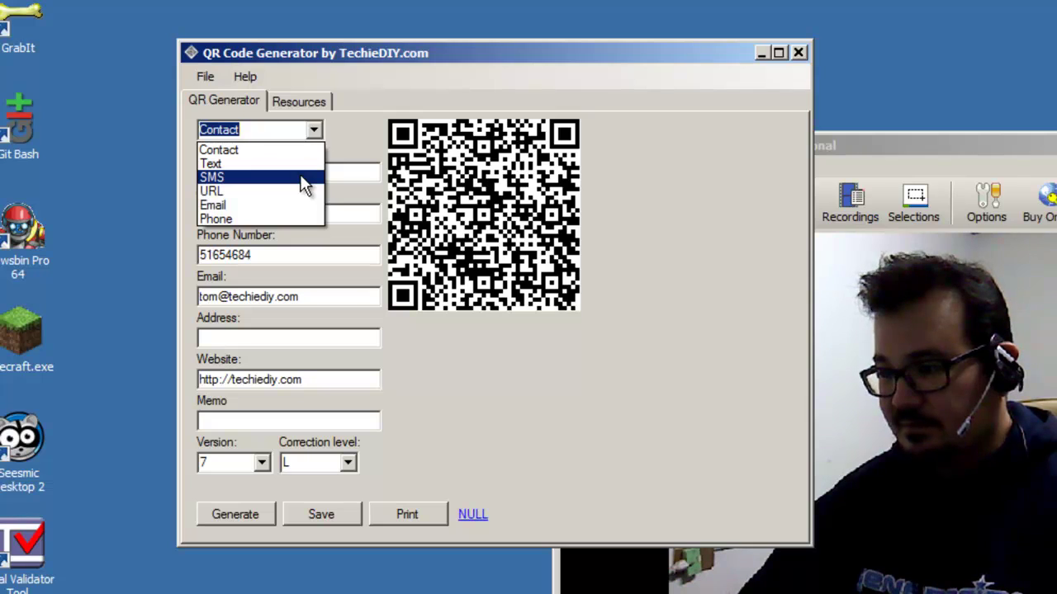
left_click(304, 183)
left_click(314, 129)
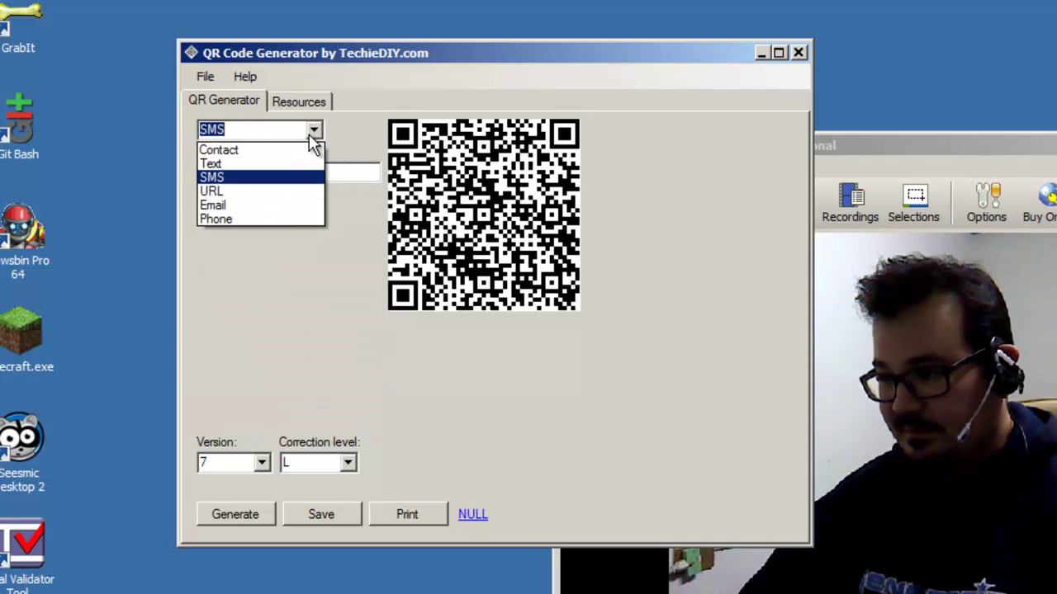
left_click(277, 205)
left_click(312, 131)
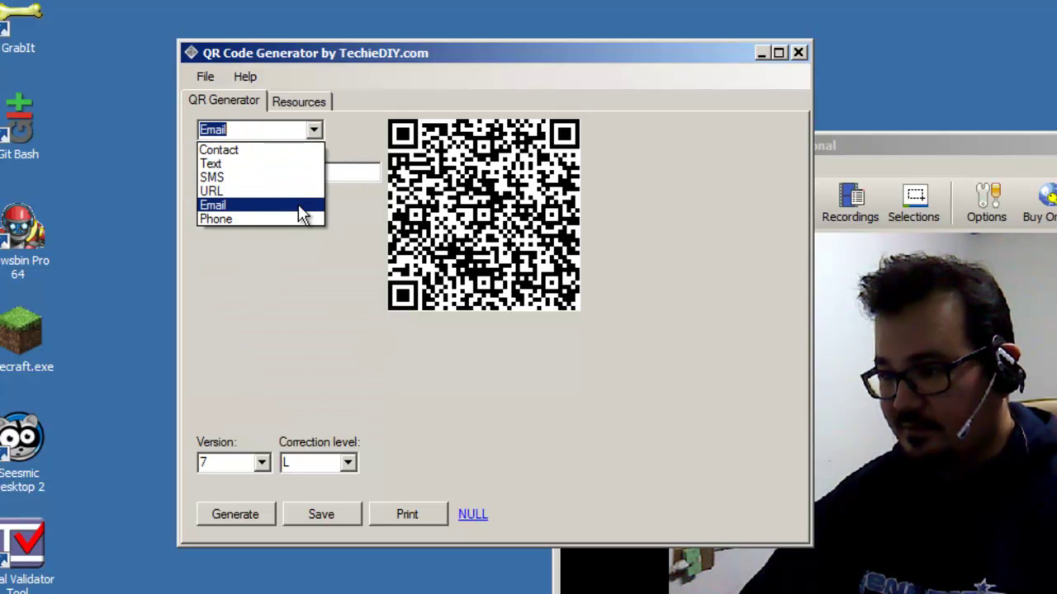
left_click(295, 216)
left_click(317, 130)
left_click(299, 163)
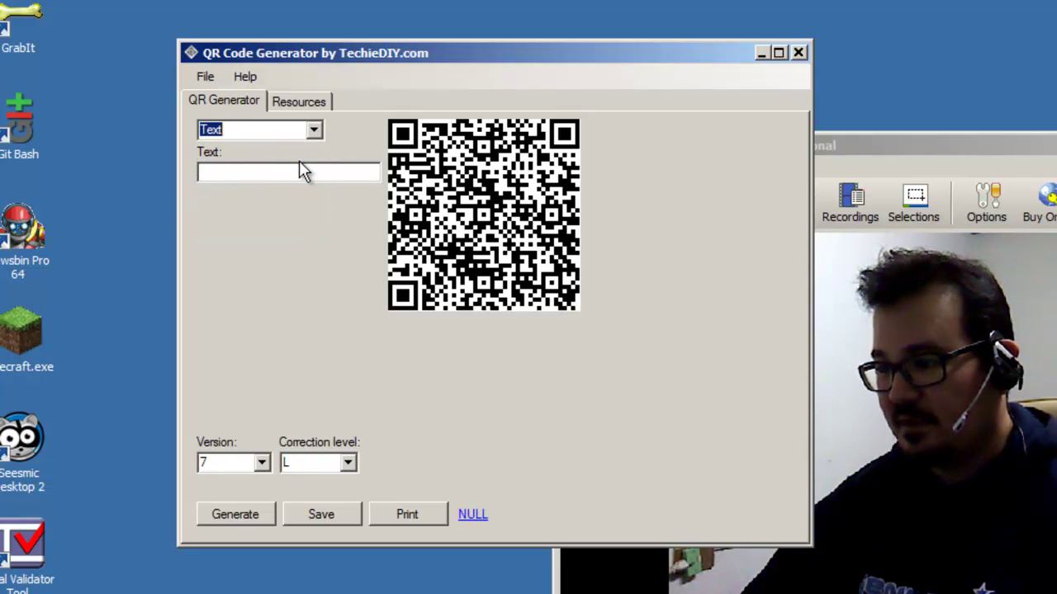
left_click(297, 175)
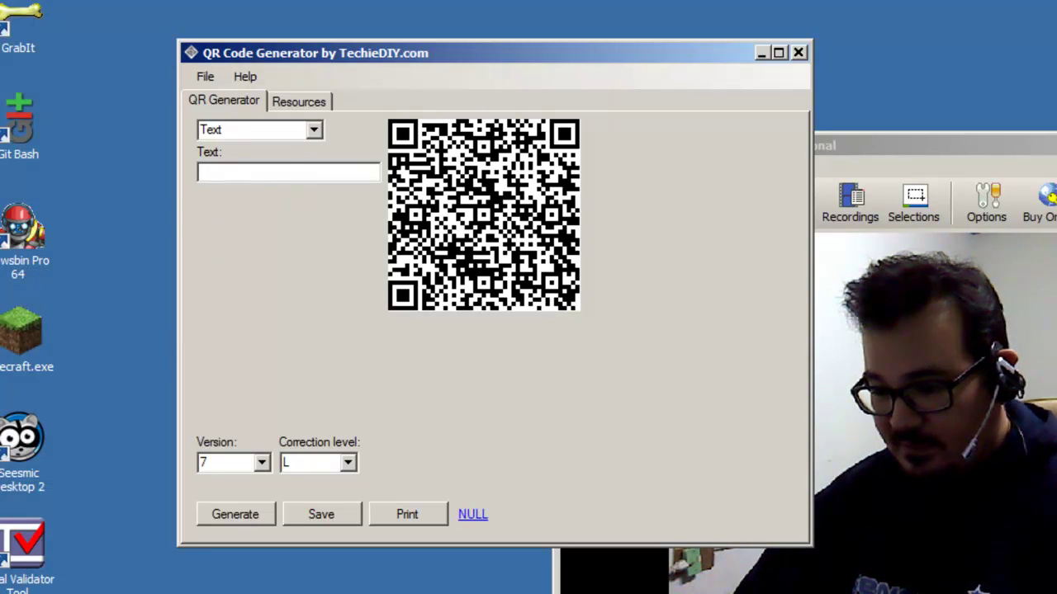
Step: Scroll the zxing BarcodeContents wiki in Firefox to Contact information and select the MECARD example line
key("alt+Tab")
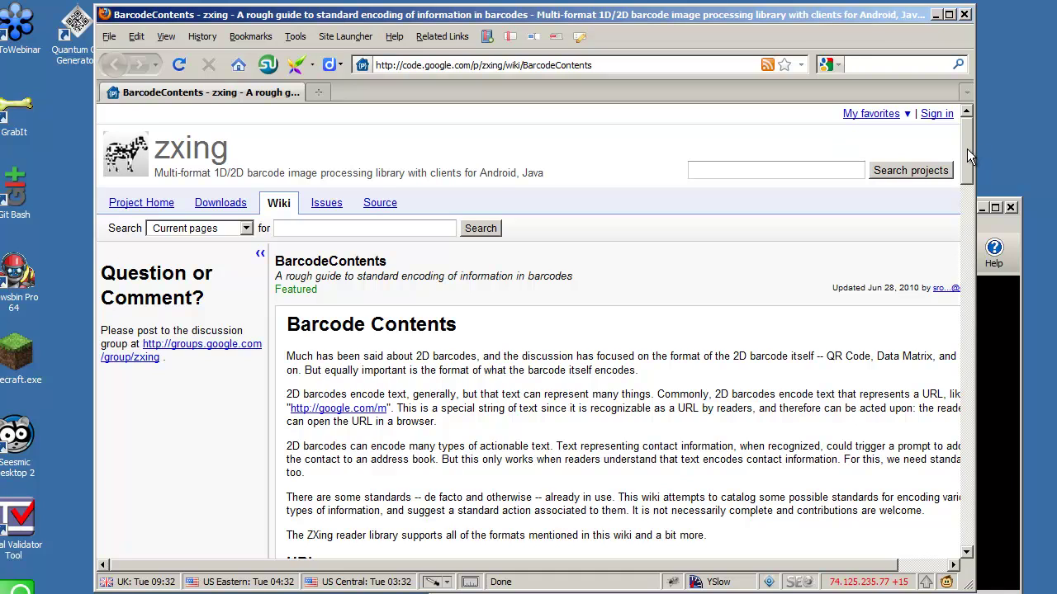
left_click_drag(968, 126, 970, 190)
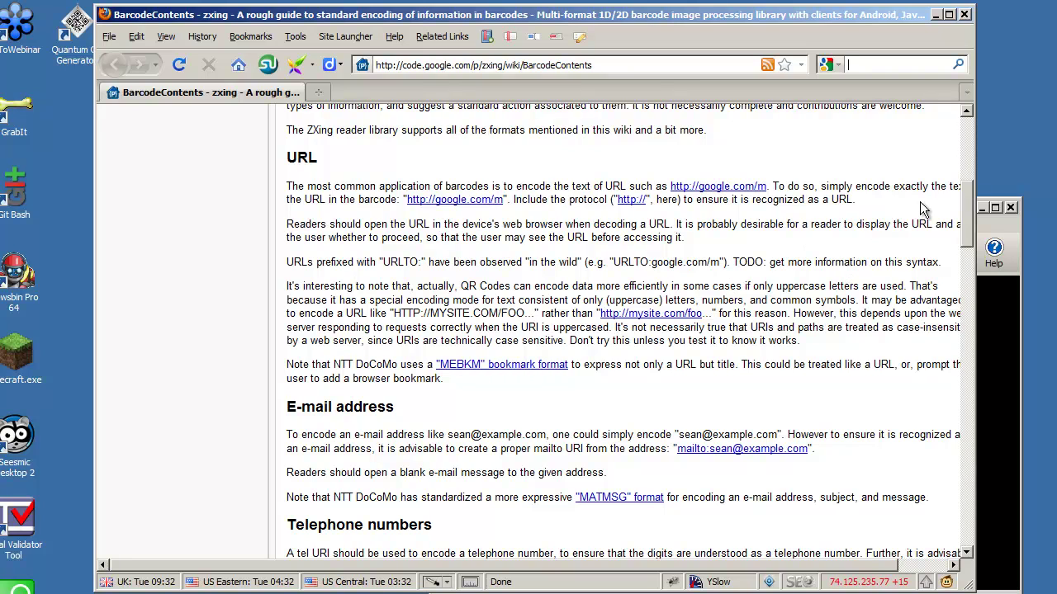
left_click_drag(967, 211, 967, 266)
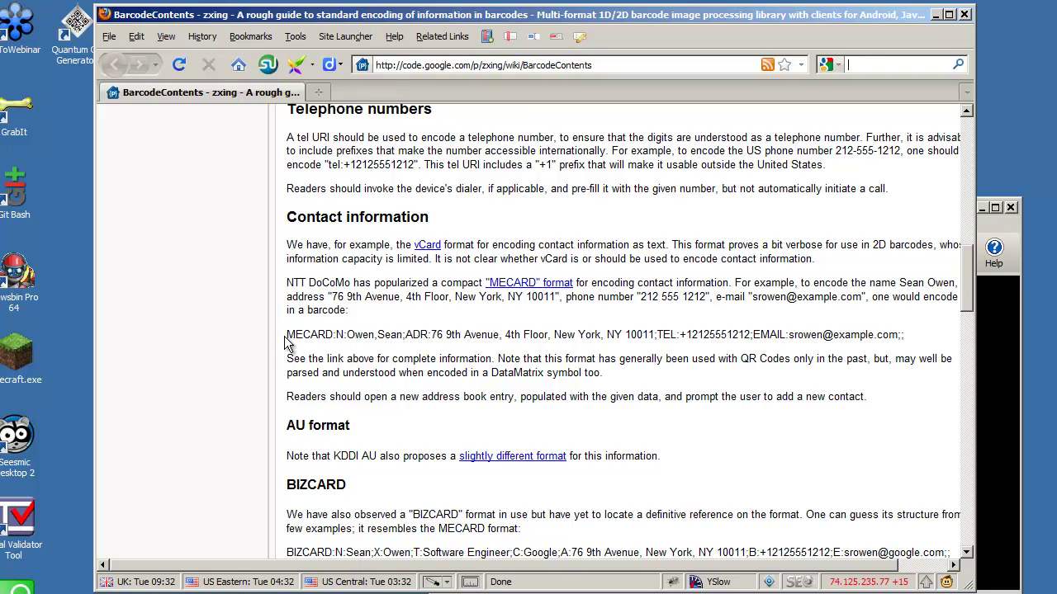
left_click_drag(285, 335, 506, 335)
left_click(507, 334)
triple_click(858, 334)
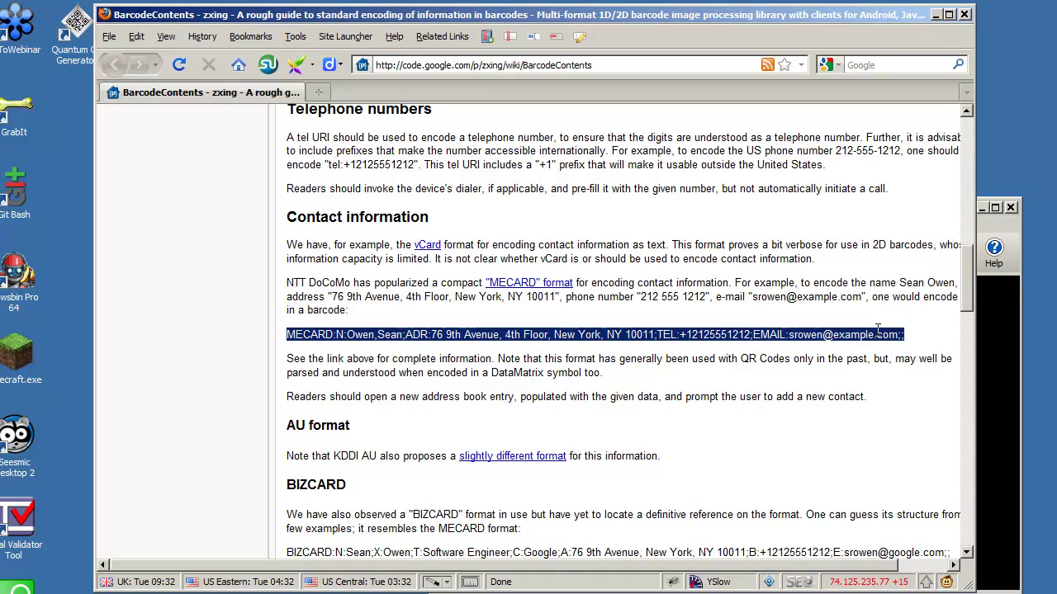
left_click(909, 333)
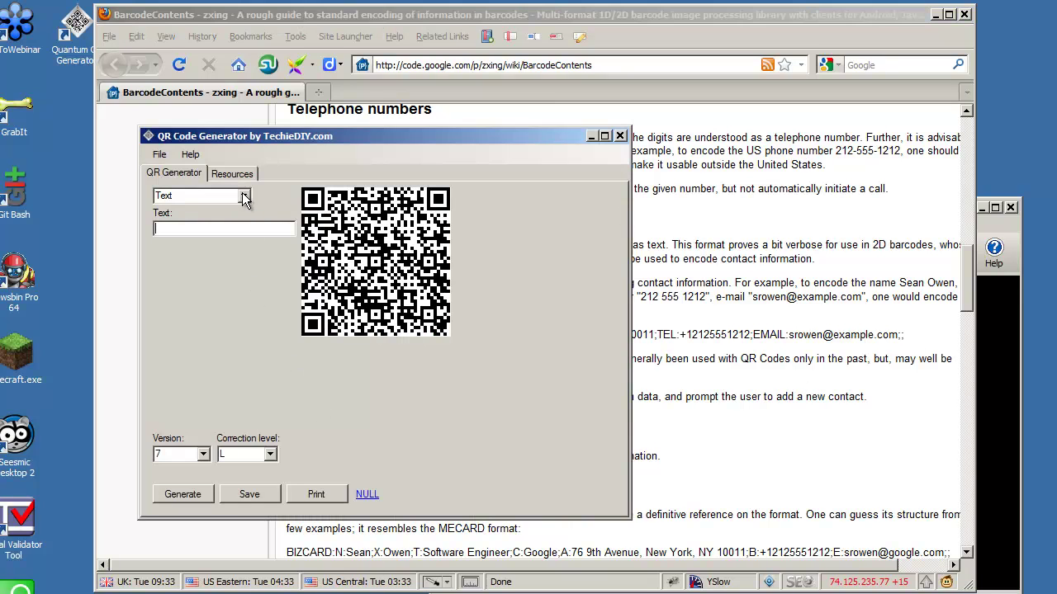
Step: Toggle the code type to Contact and back to Text, placing the caret in the empty Text field
left_click(244, 196)
left_click(232, 211)
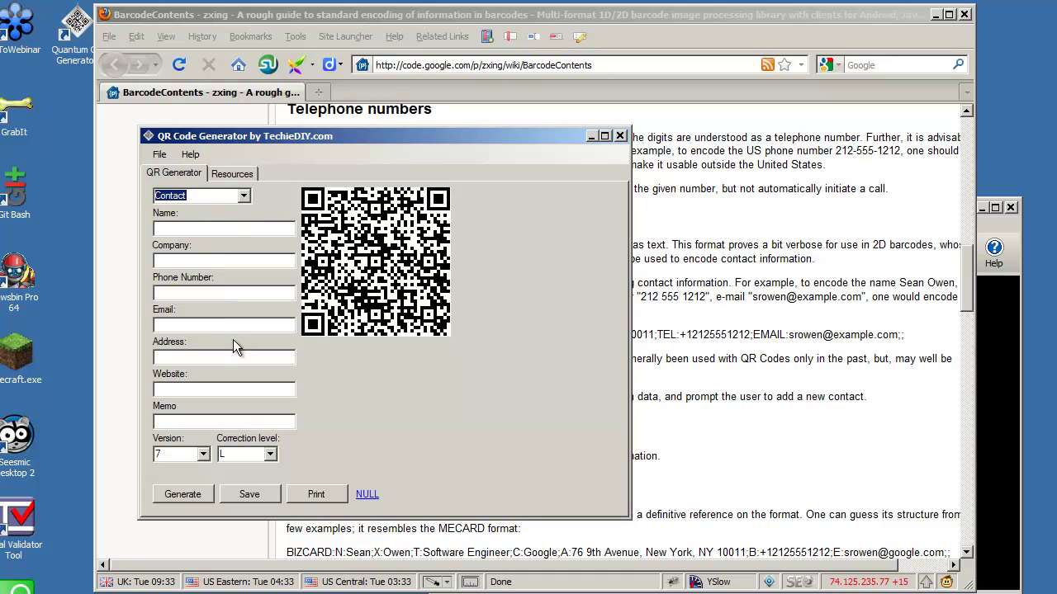
left_click(248, 195)
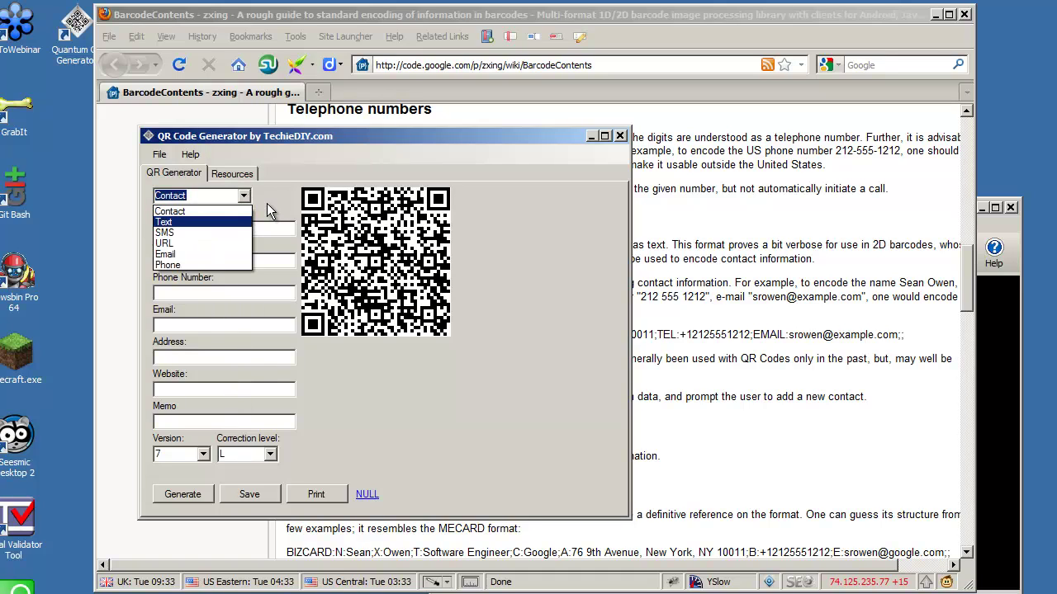
left_click(267, 203)
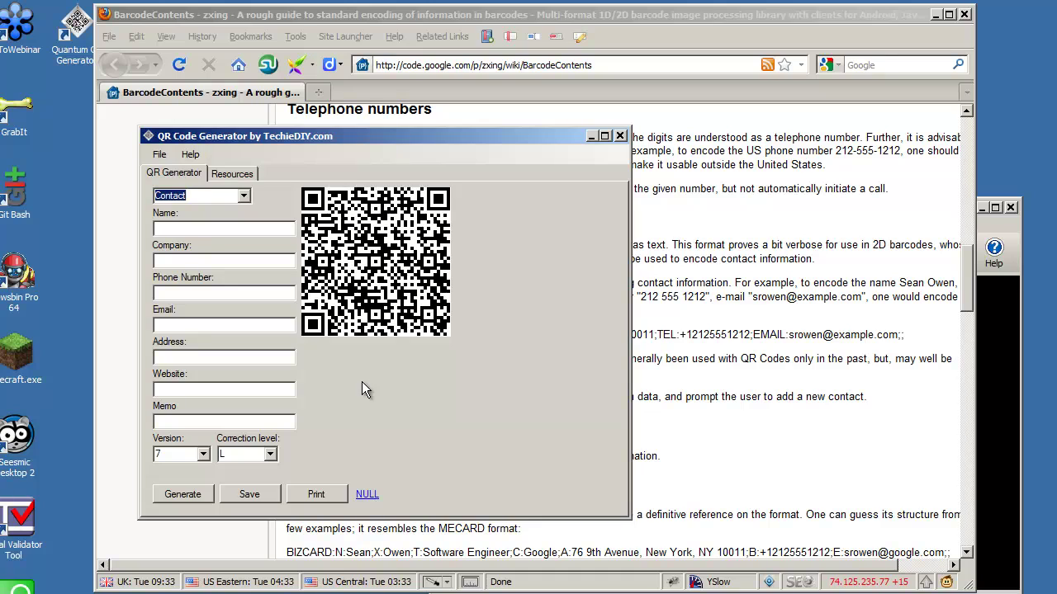
left_click(244, 195)
left_click(238, 256)
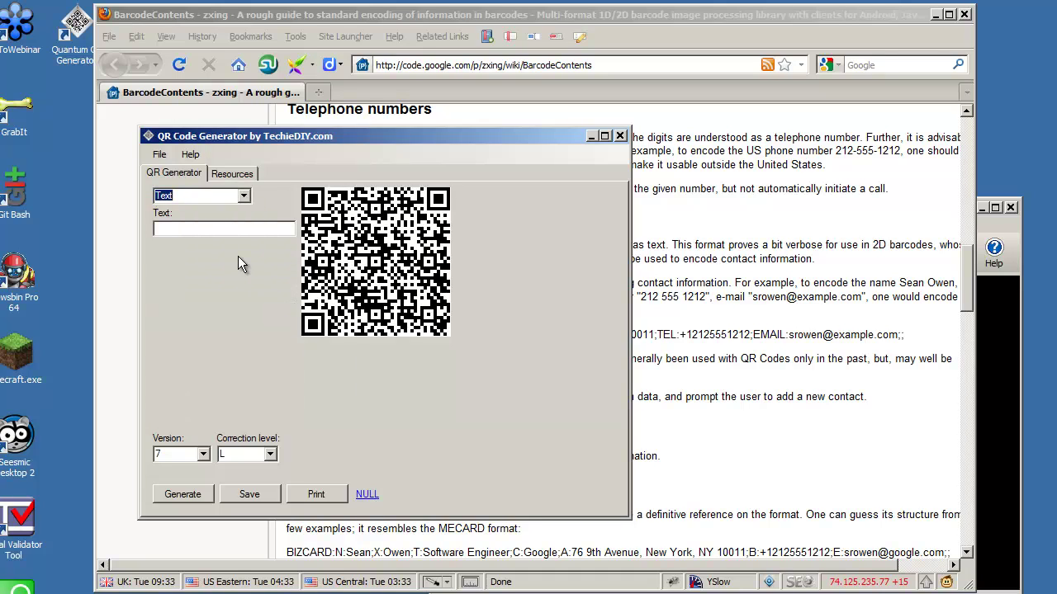
left_click(164, 232)
Step: Check the zxing wiki page, then bring up MCARD Example.TXT in UltraEdit
left_click(717, 189)
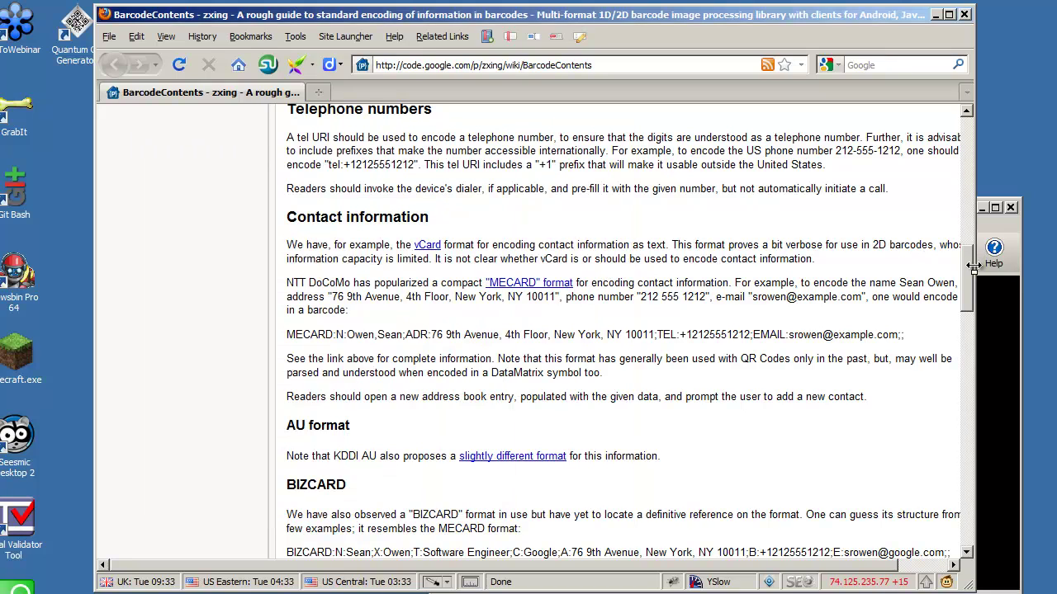
mouse_move(973, 268)
left_mouse_down()
mouse_move(969, 351)
mouse_move(969, 257)
mouse_move(971, 276)
left_mouse_up()
key("alt+Tab")
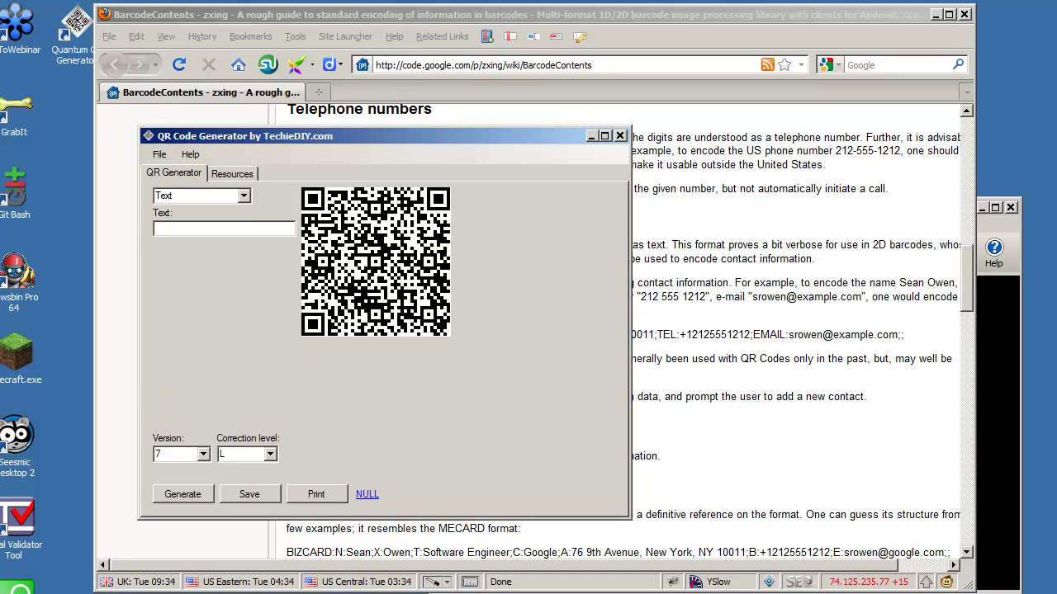
key("alt+Tab")
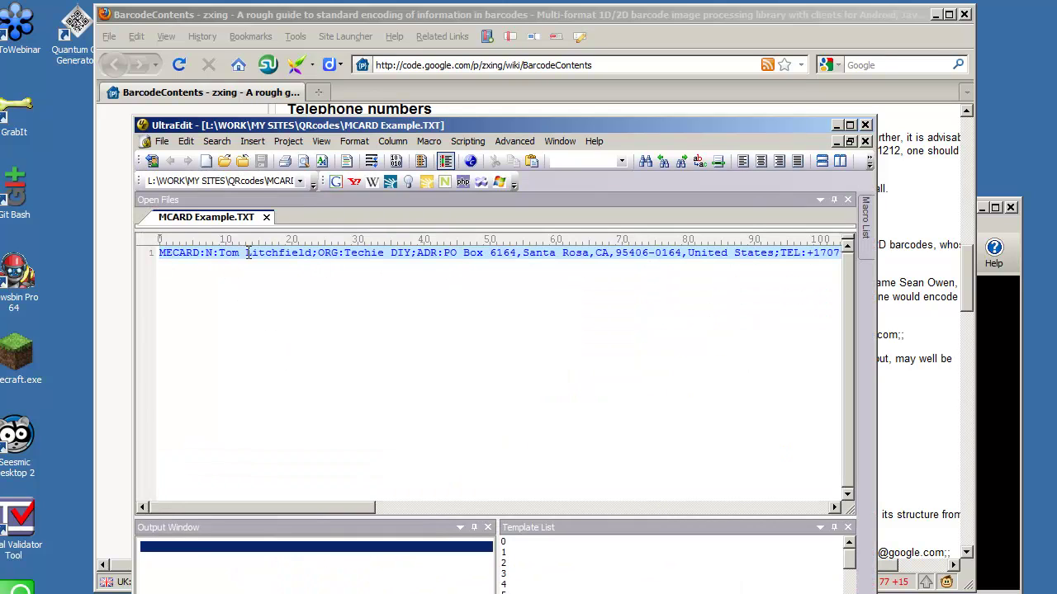
Step: Select the MECARD contact line in MCARD Example.TXT and copy it to the clipboard
left_click(352, 18)
left_click_drag(287, 337, 912, 333)
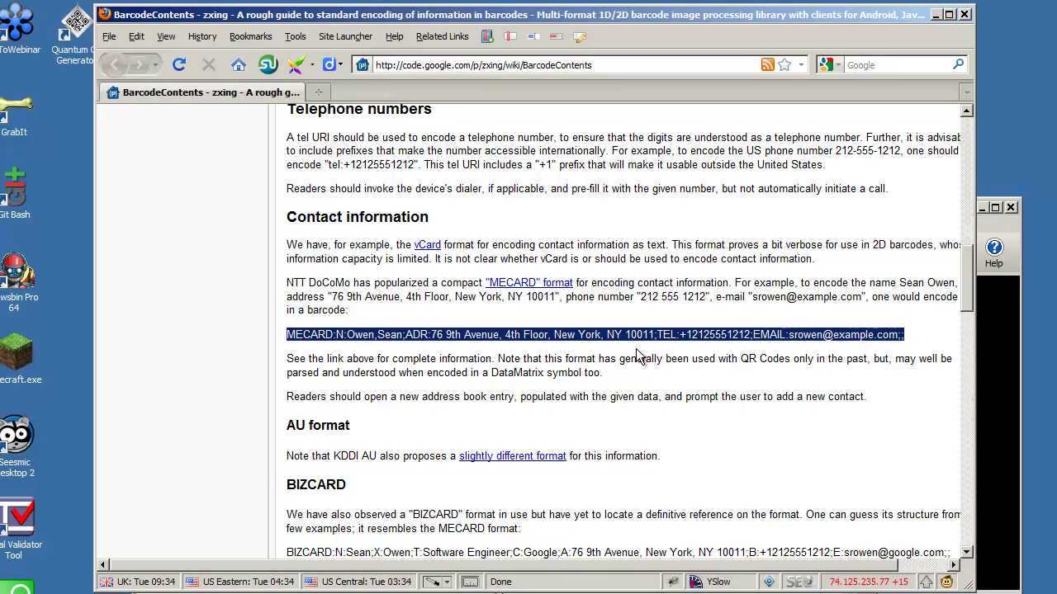
key("alt+Tab")
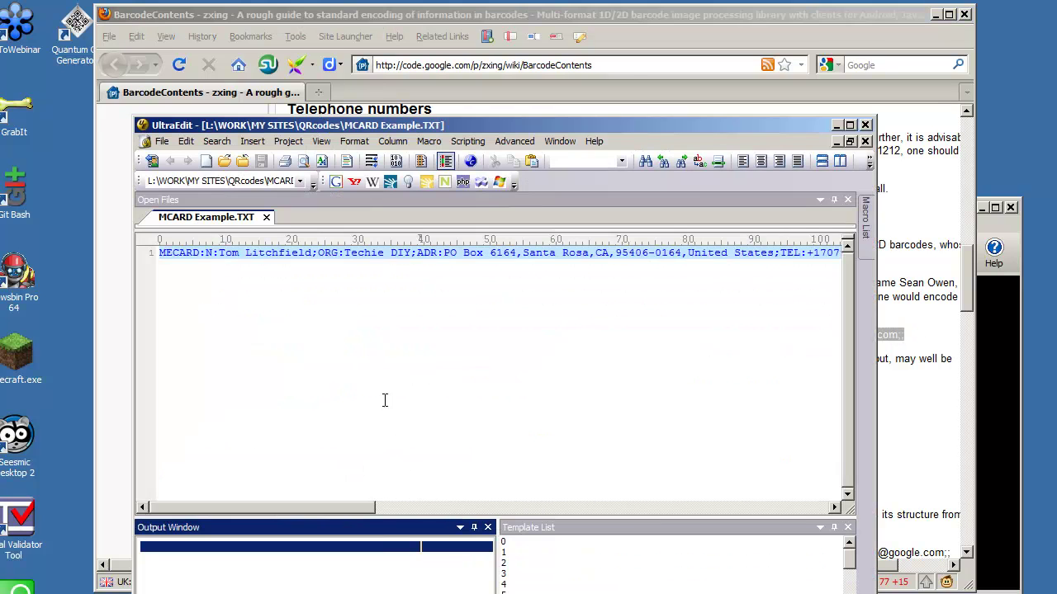
left_click(374, 286)
left_click_drag(157, 252, 860, 246)
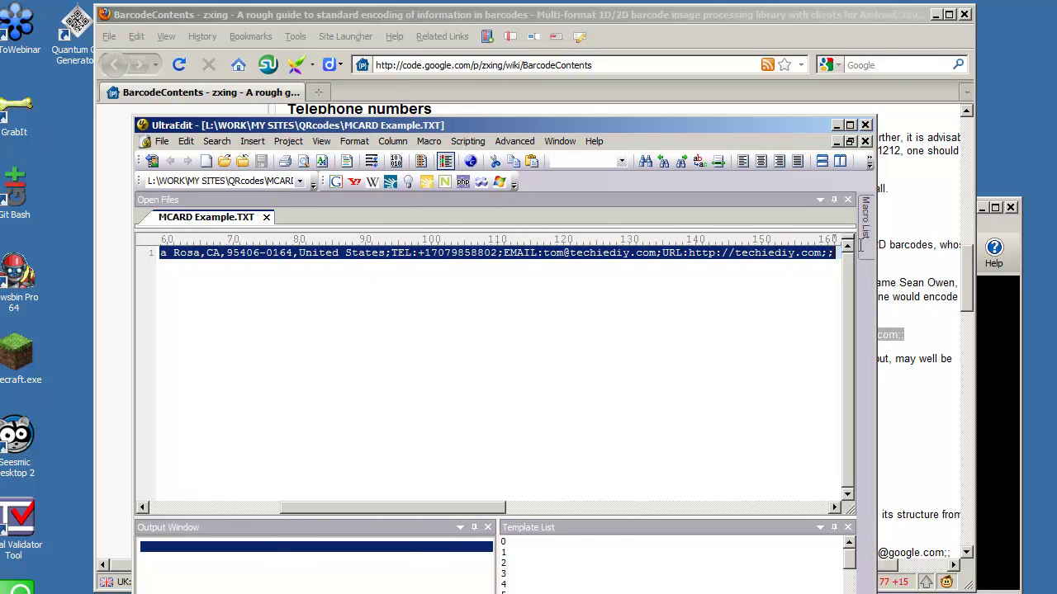
right_click(775, 261)
left_click(807, 326)
Step: Paste the MECARD line into the Text field, generate, and dismiss the version 7 too-small warning
left_click(837, 126)
left_click(936, 15)
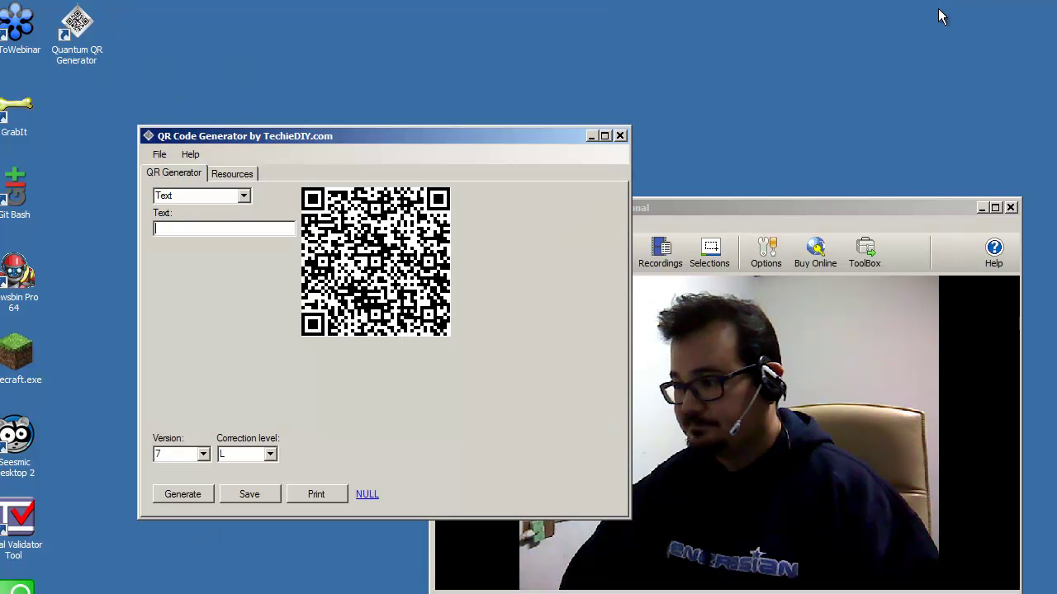
right_click(187, 230)
left_click(244, 290)
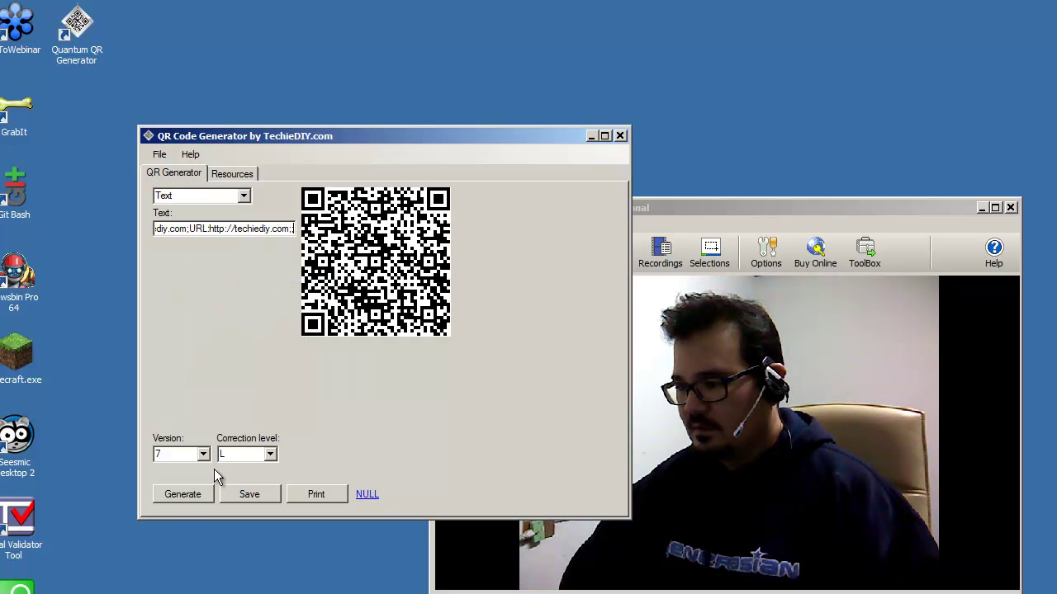
left_click(182, 495)
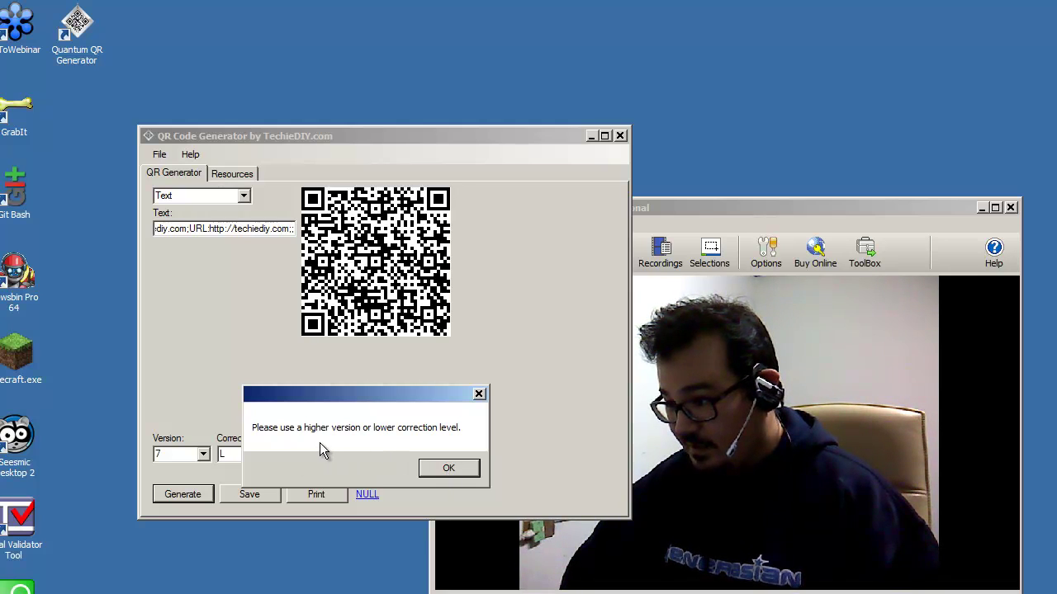
left_click(448, 468)
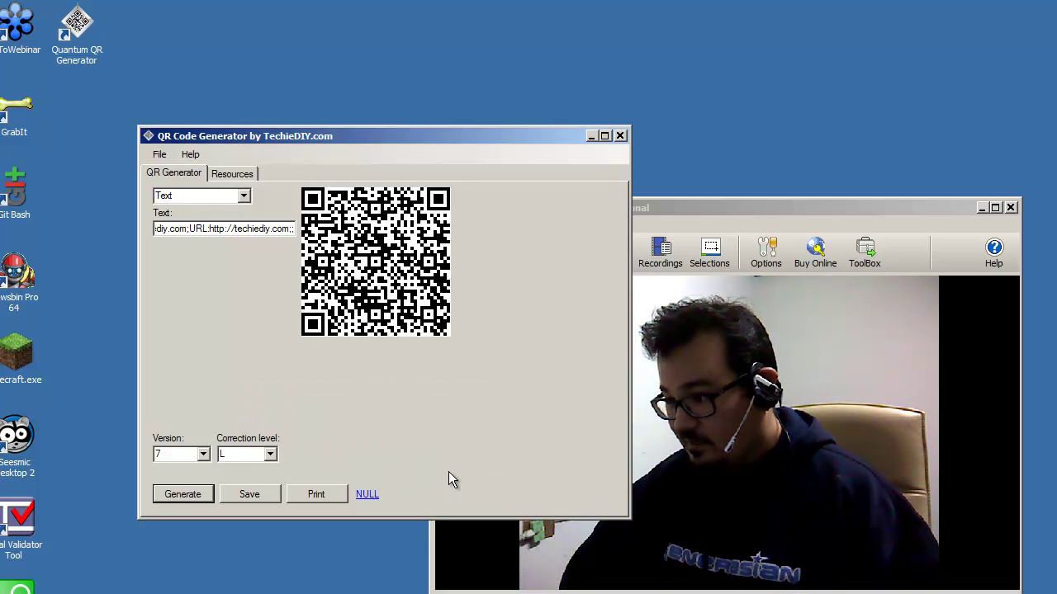
Step: Try version 10 in the Version list, then step it down to 8
left_click(203, 455)
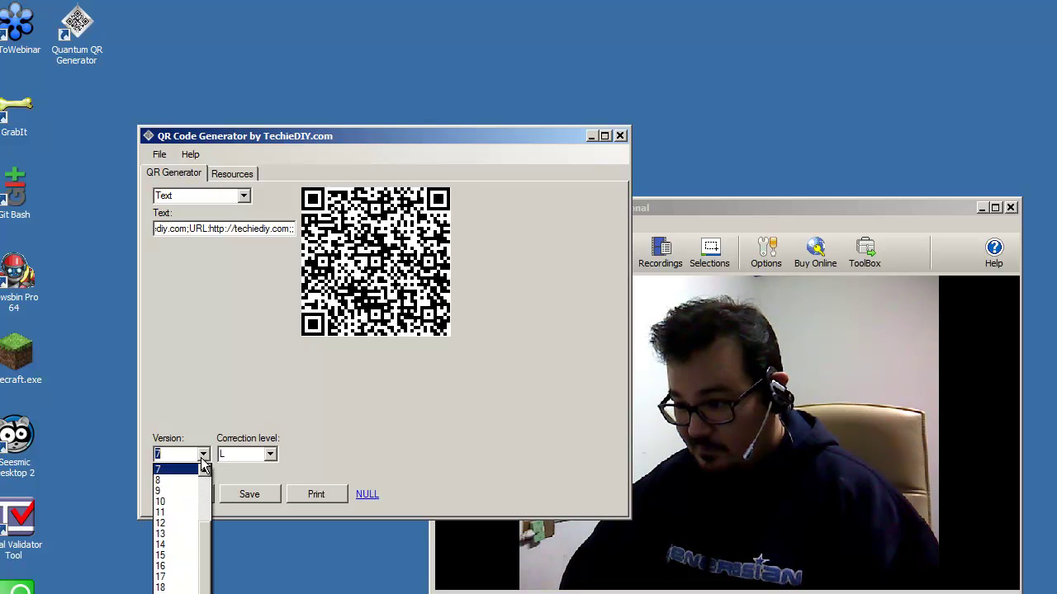
left_click(184, 502)
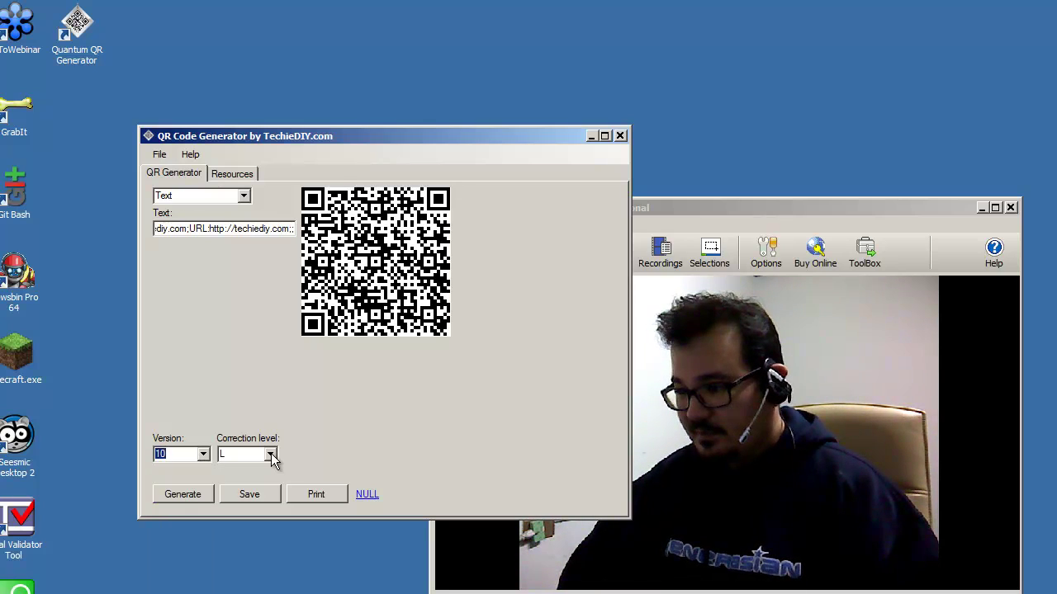
left_click(204, 455)
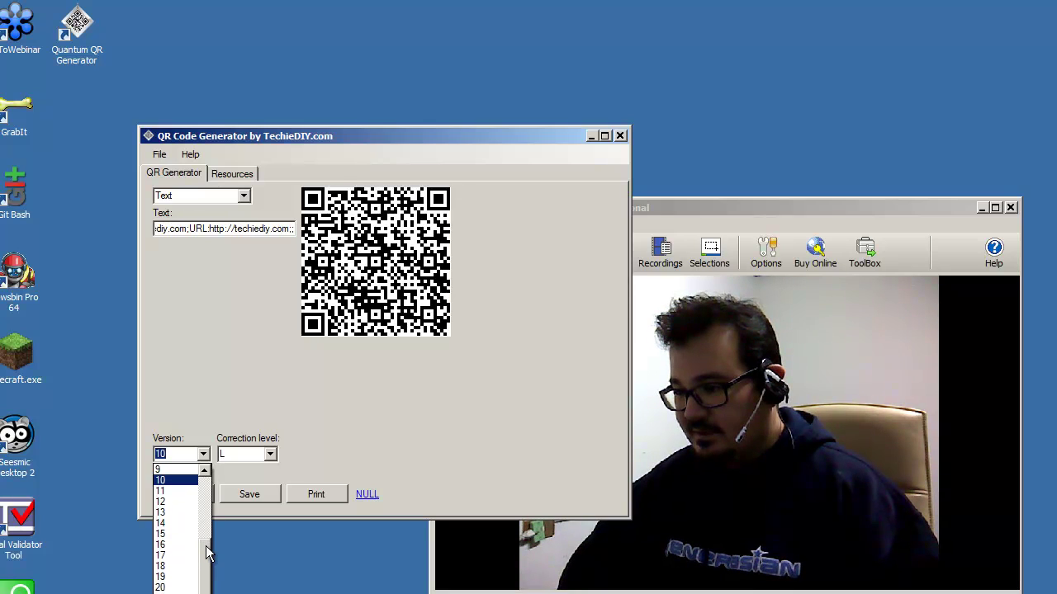
left_click(205, 456)
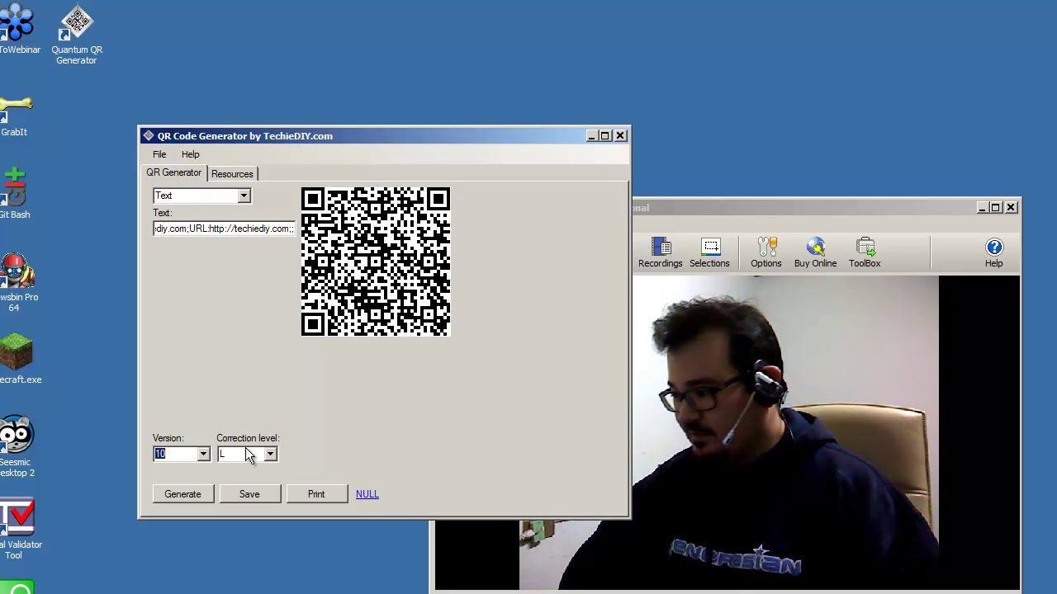
key("Up")
key("Up")
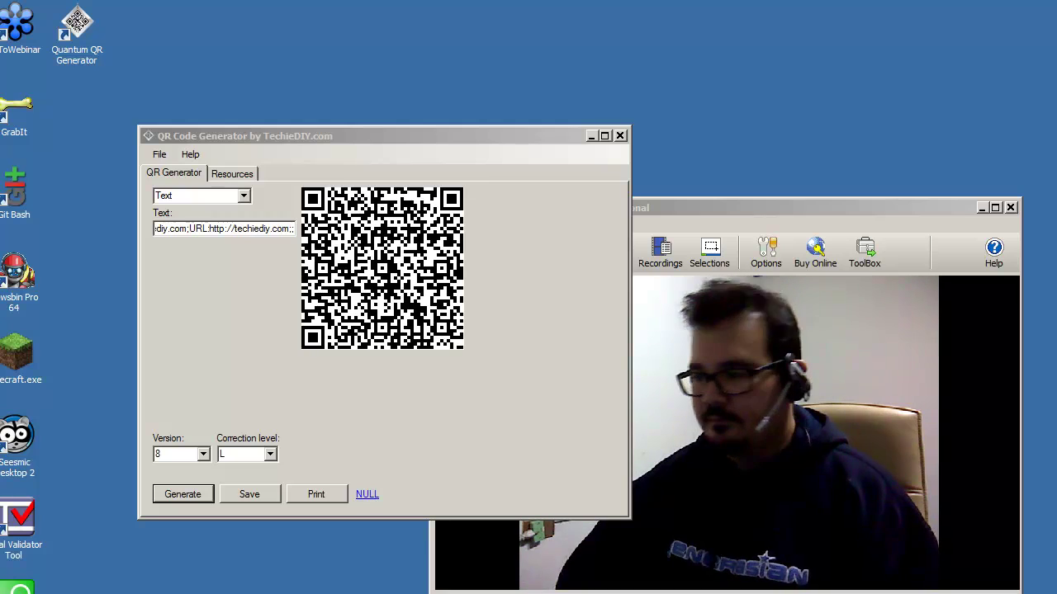
Step: Regenerate the contact code at versions 13, 21 and 8, then pick version 7
left_click(203, 455)
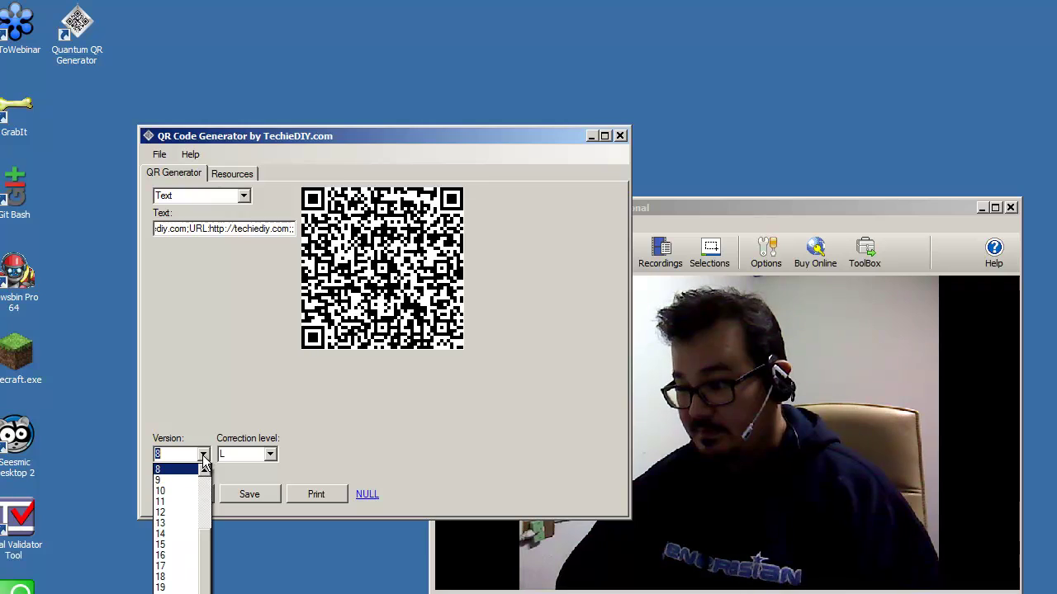
left_click(186, 523)
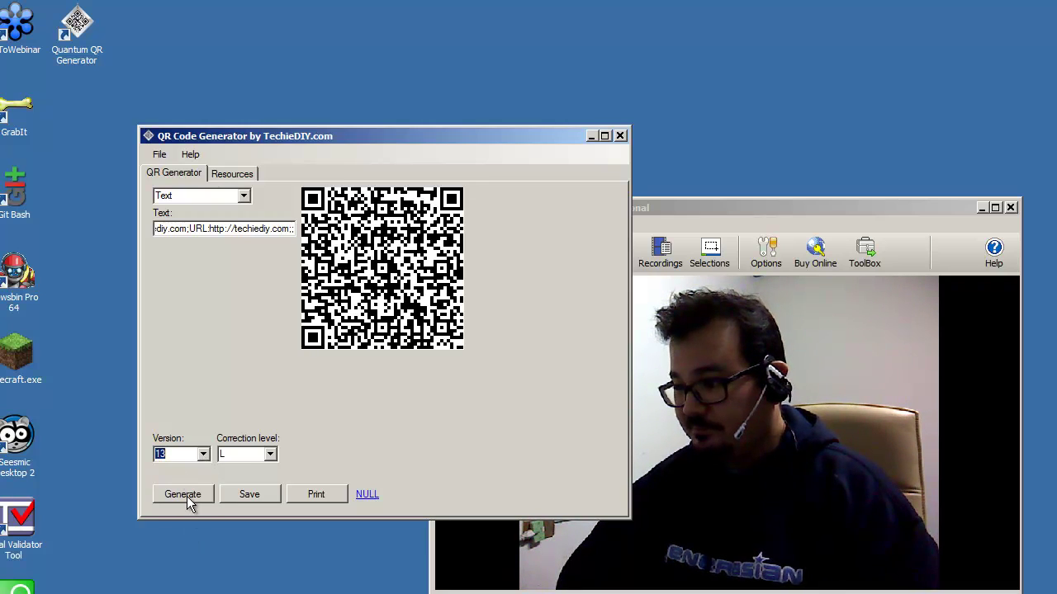
left_click(178, 492)
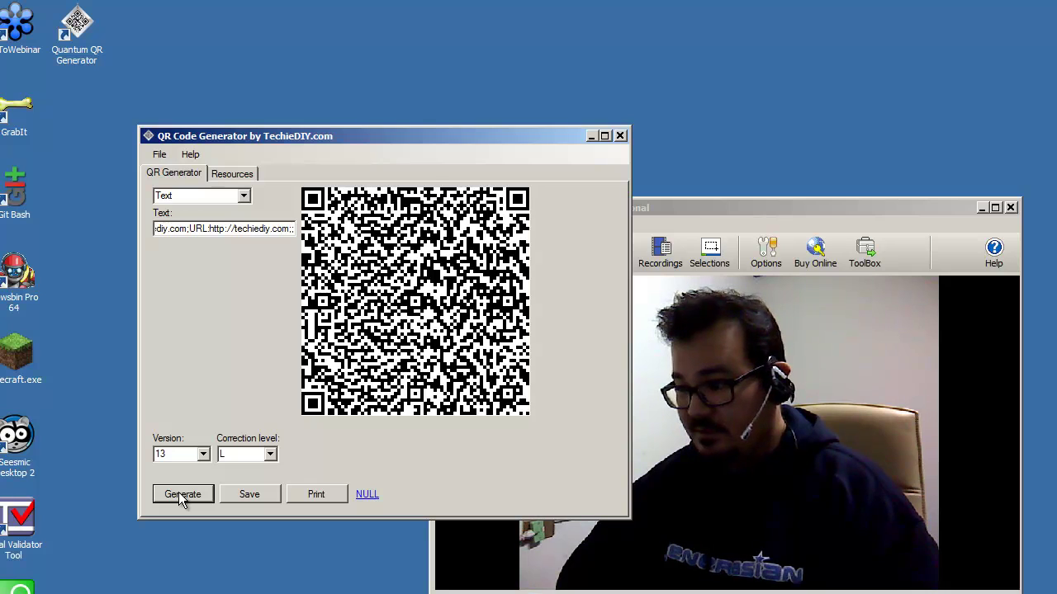
left_click(202, 454)
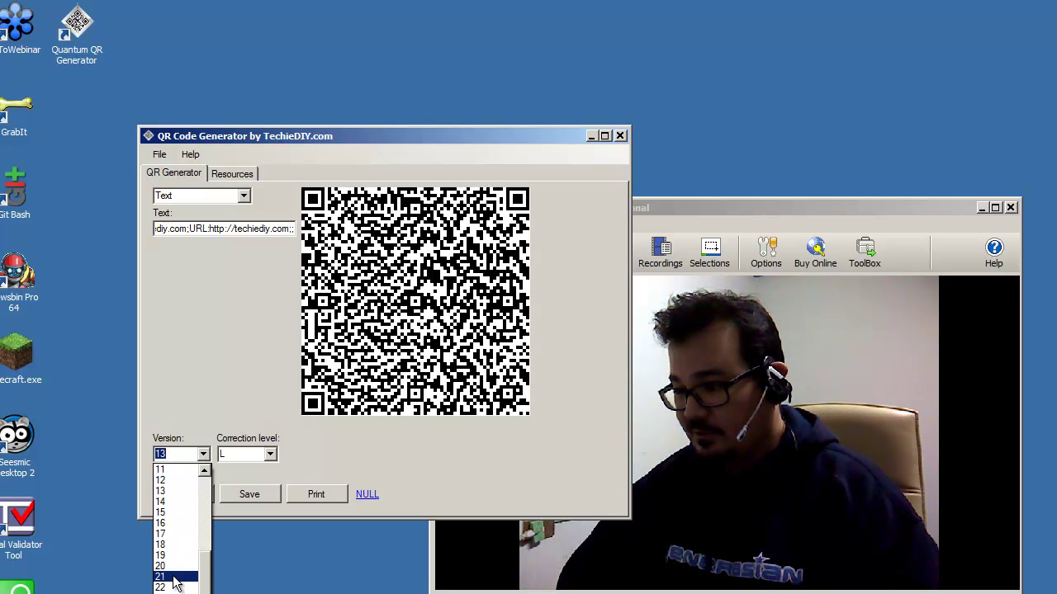
left_click(173, 577)
left_click(183, 496)
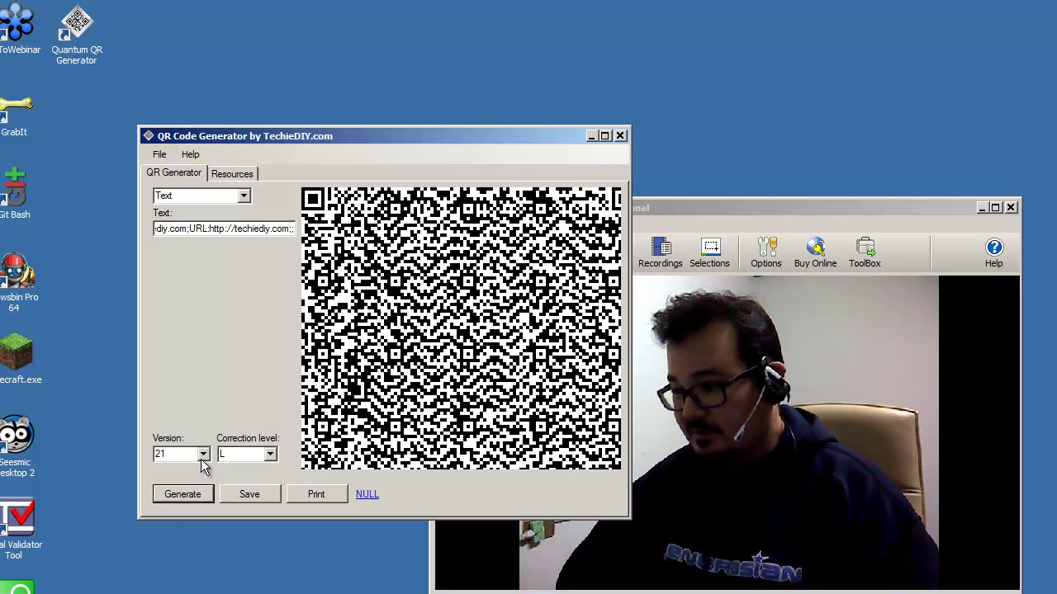
left_click(202, 455)
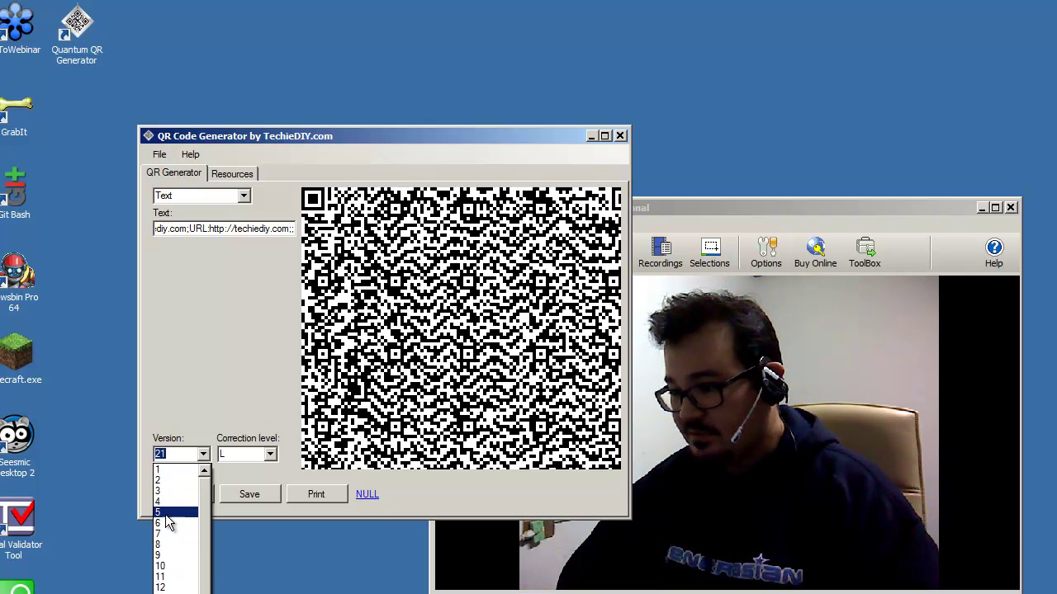
left_click(168, 545)
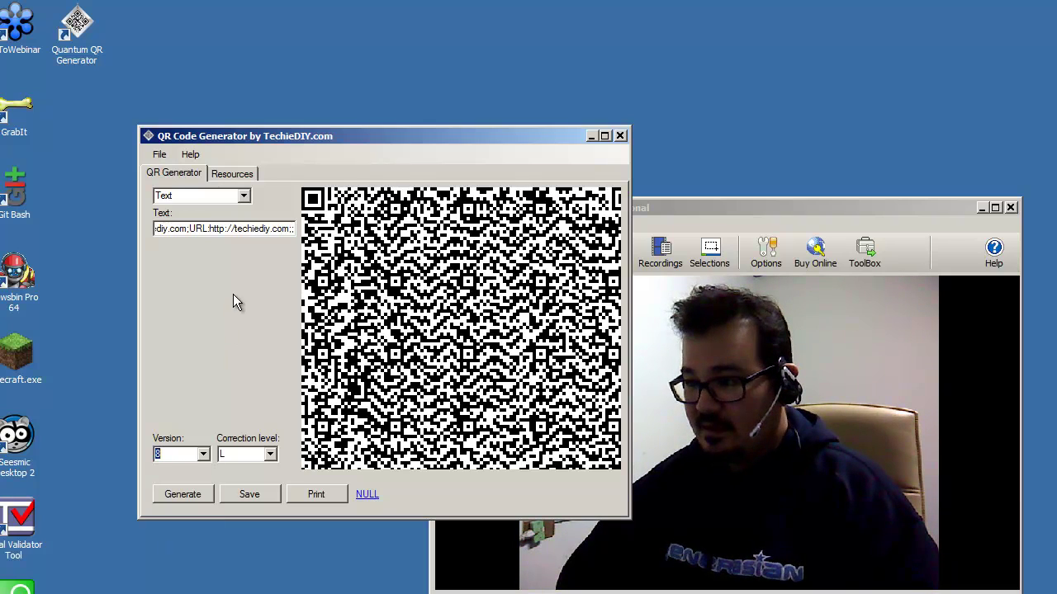
left_click(188, 494)
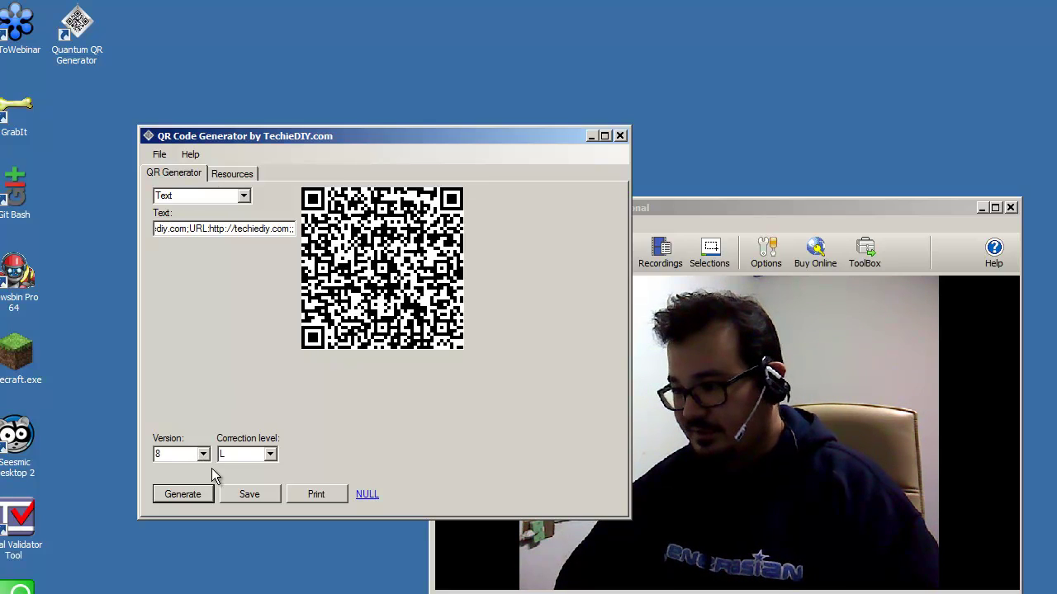
left_click(176, 532)
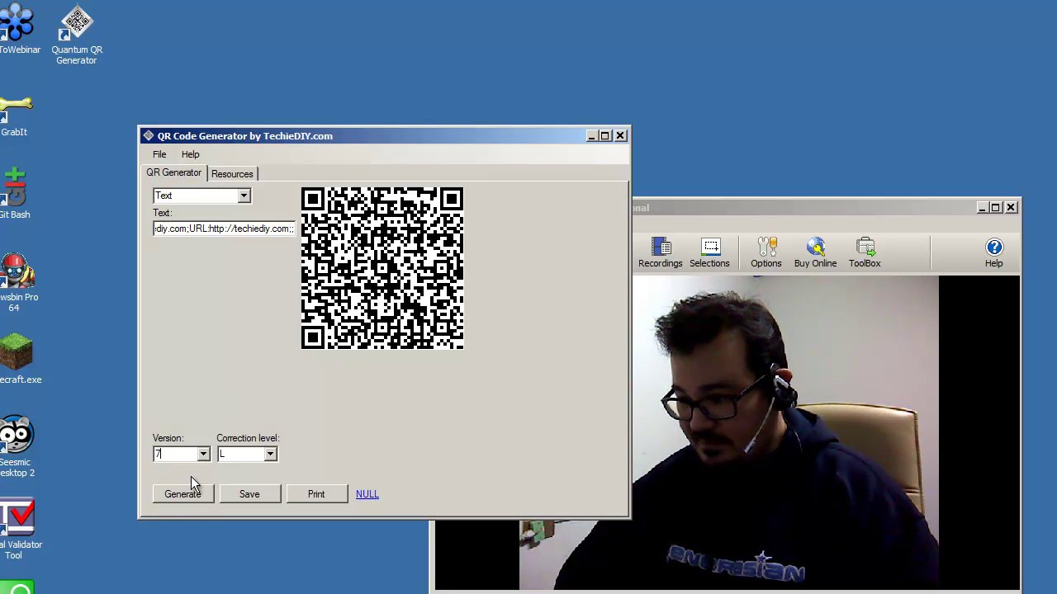
Step: Generate at version 6, dismiss the too-small warning, and leave the correction level at L
left_click(204, 455)
left_click(203, 470)
left_click(181, 470)
left_click(178, 494)
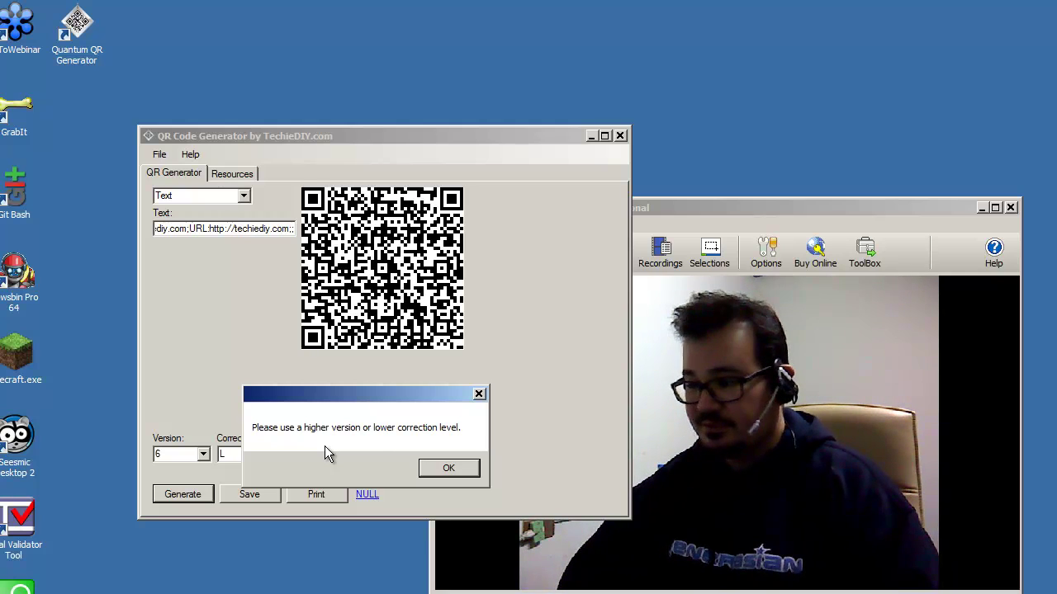
left_click(449, 469)
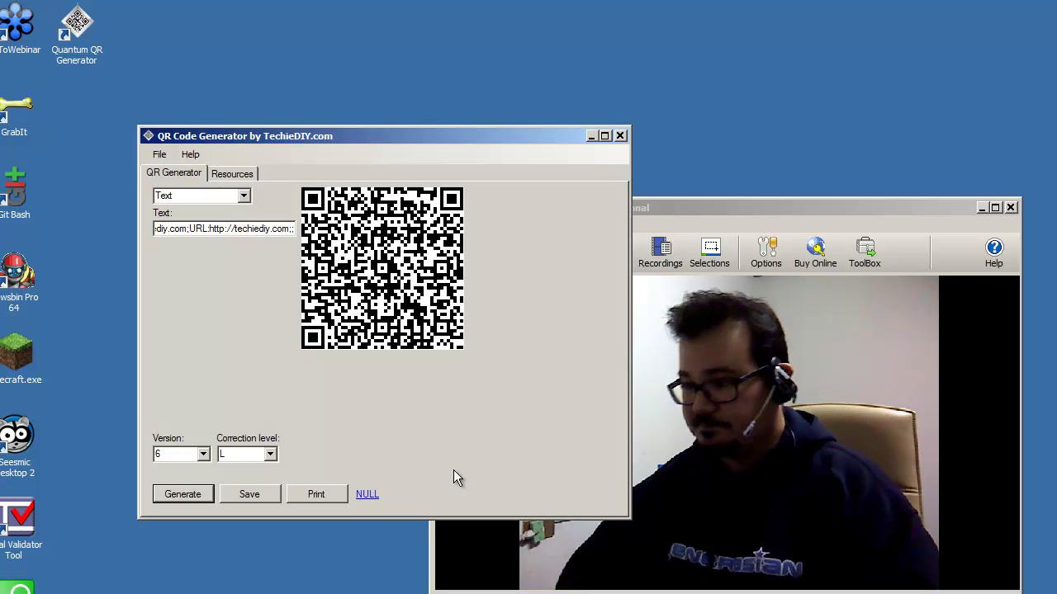
left_click(272, 459)
left_click(270, 456)
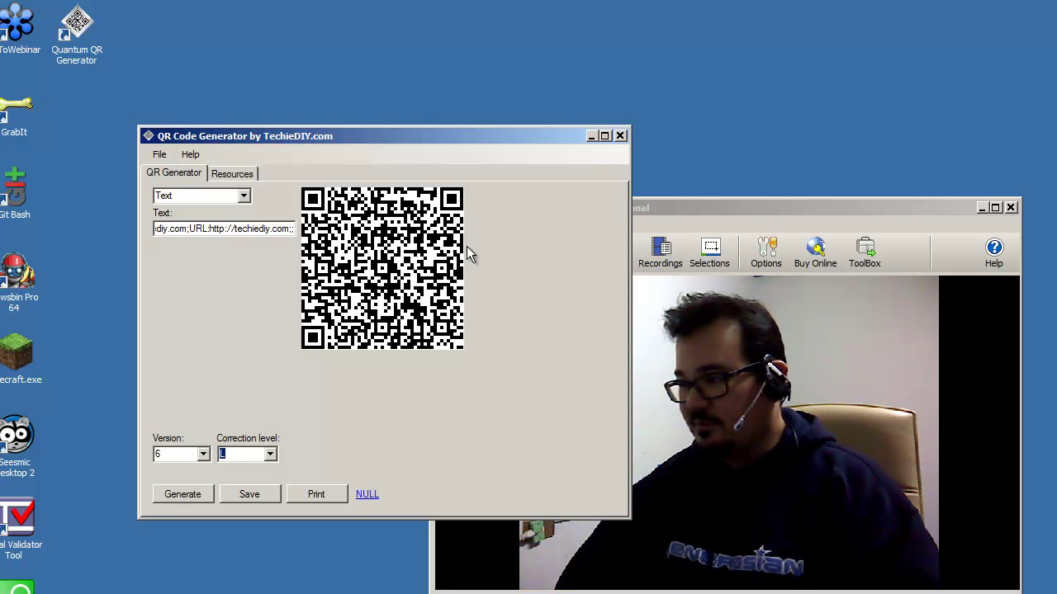
Step: Set correction level H, find version 6 too small, and regenerate at version 14
left_click(270, 455)
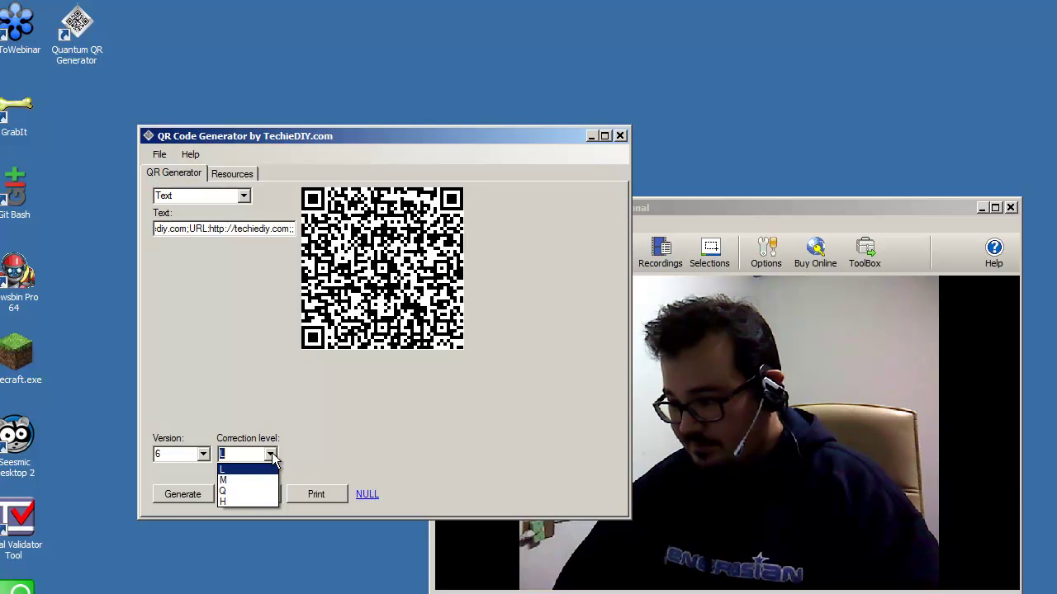
left_click(238, 502)
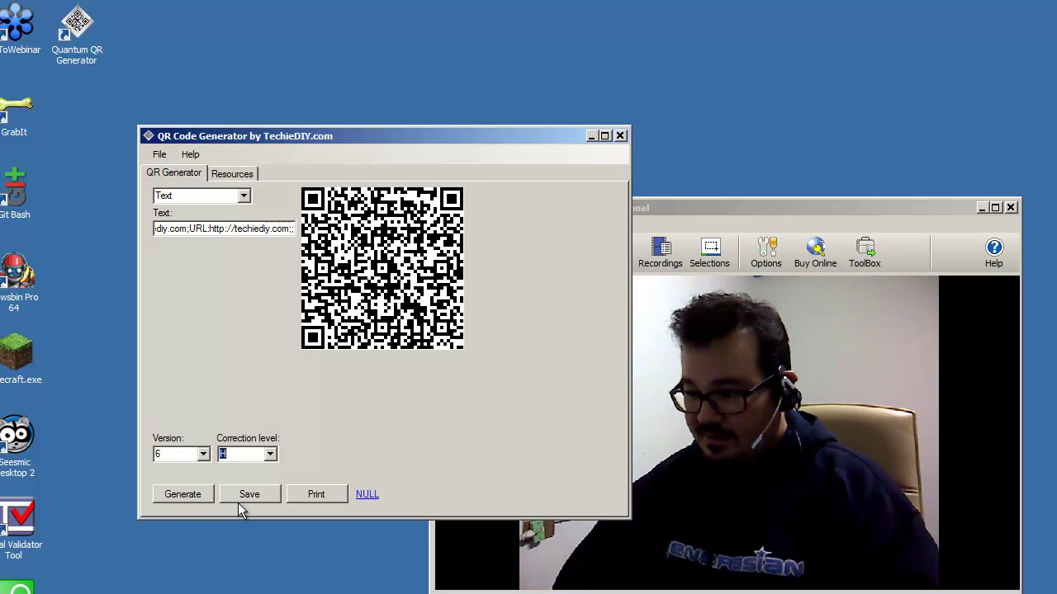
left_click(185, 495)
left_click(448, 470)
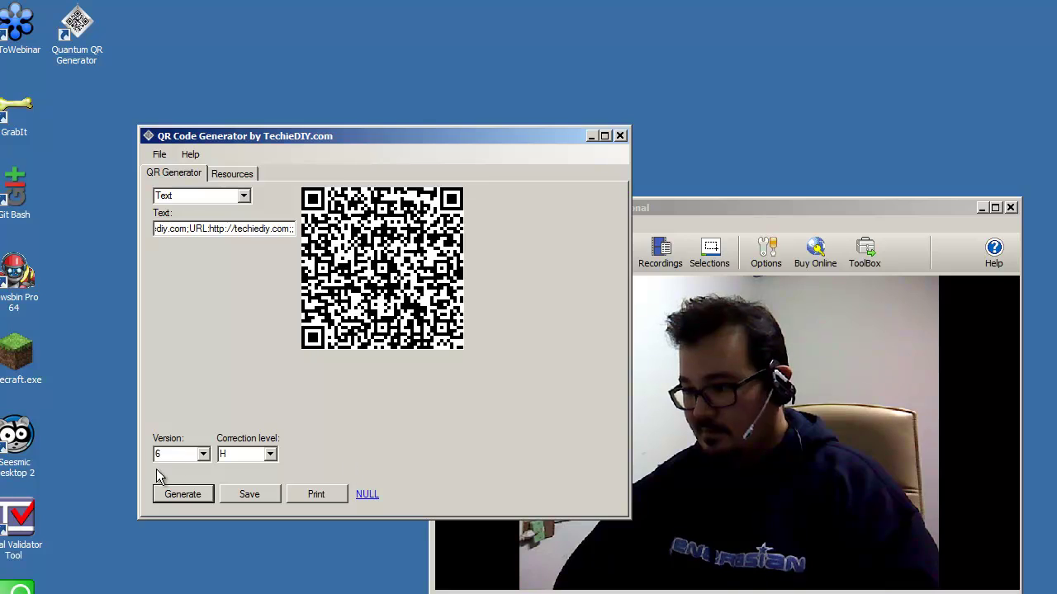
left_click(203, 455)
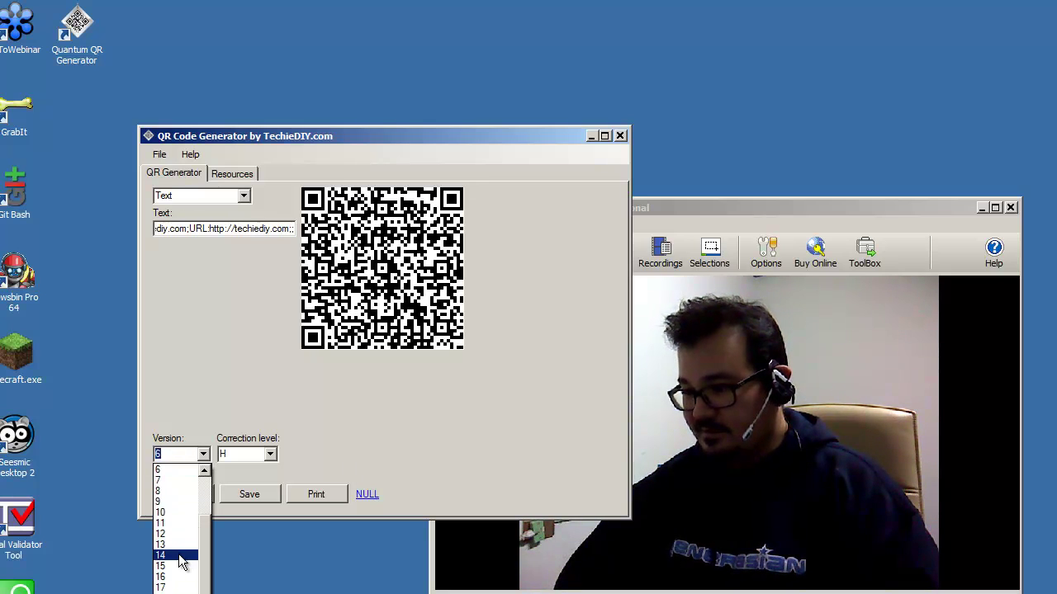
left_click(182, 561)
left_click(196, 491)
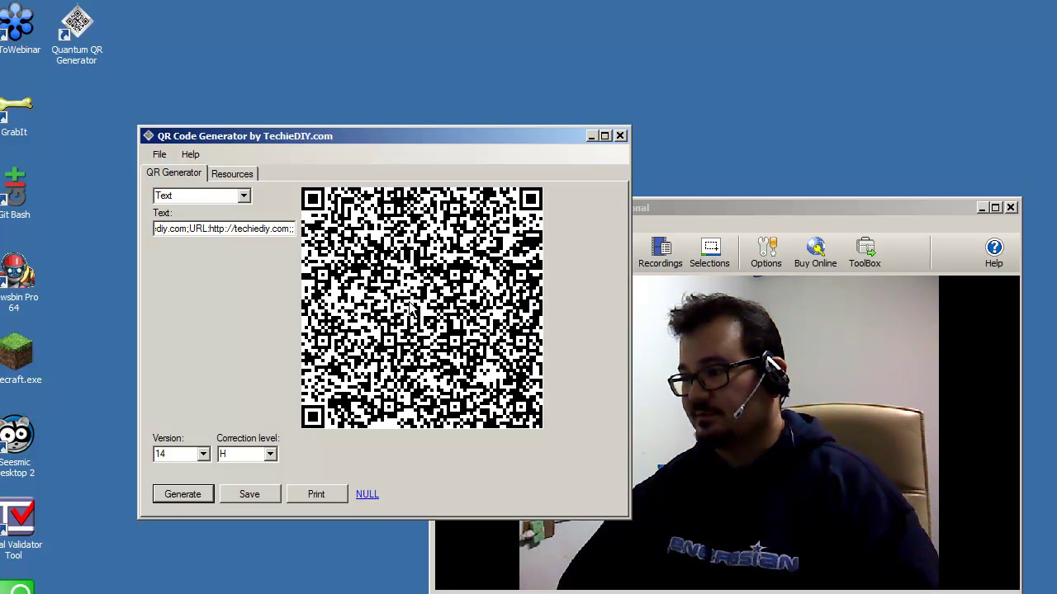
Step: Keep level H, try version 11 which errors, then return to version 14
left_click(270, 455)
left_click(239, 501)
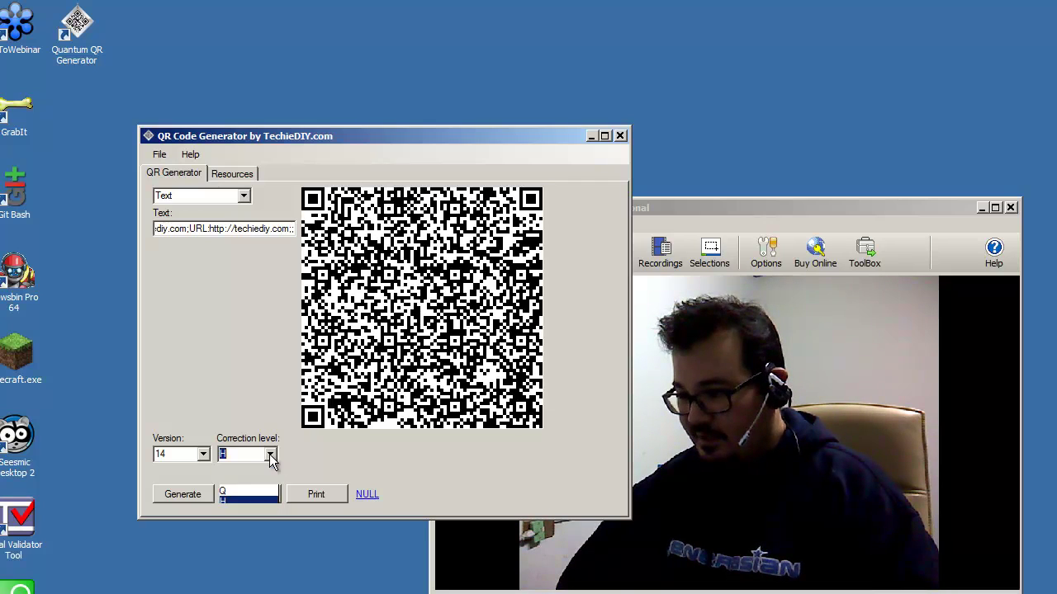
left_click(203, 455)
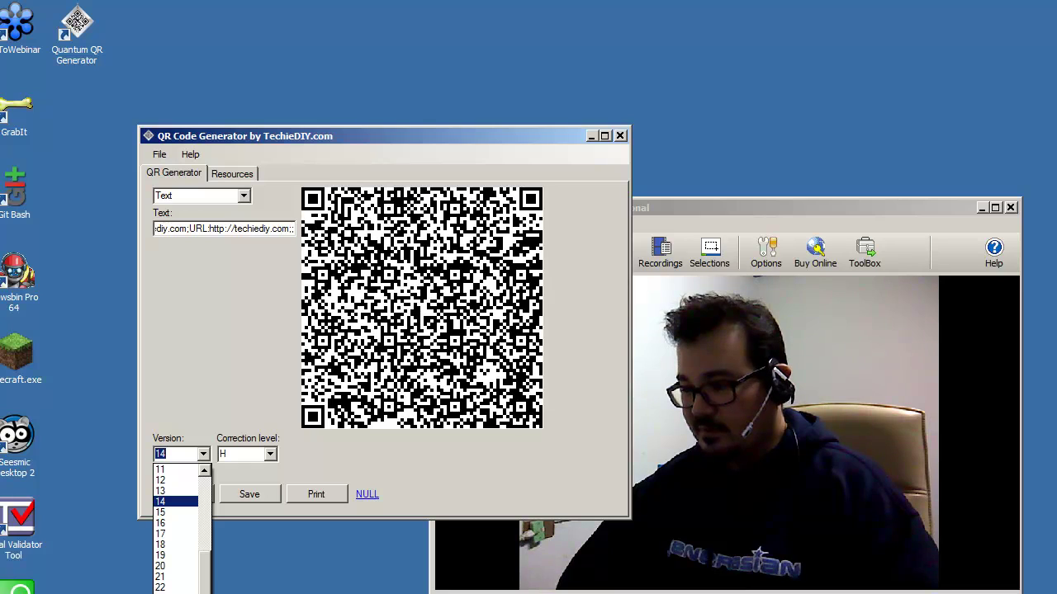
scroll(181, 553, "up", 3)
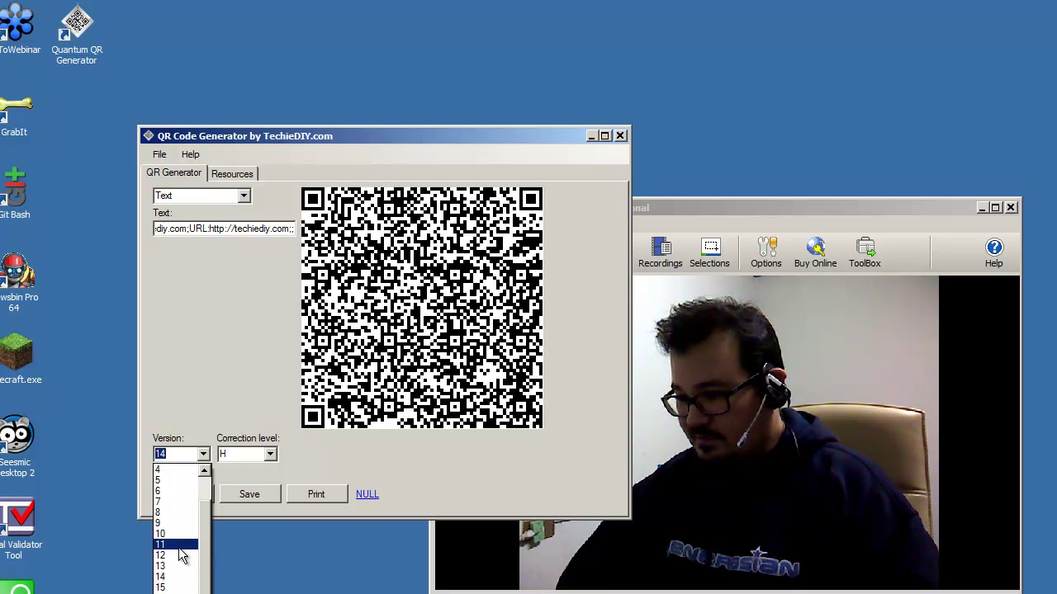
left_click(174, 543)
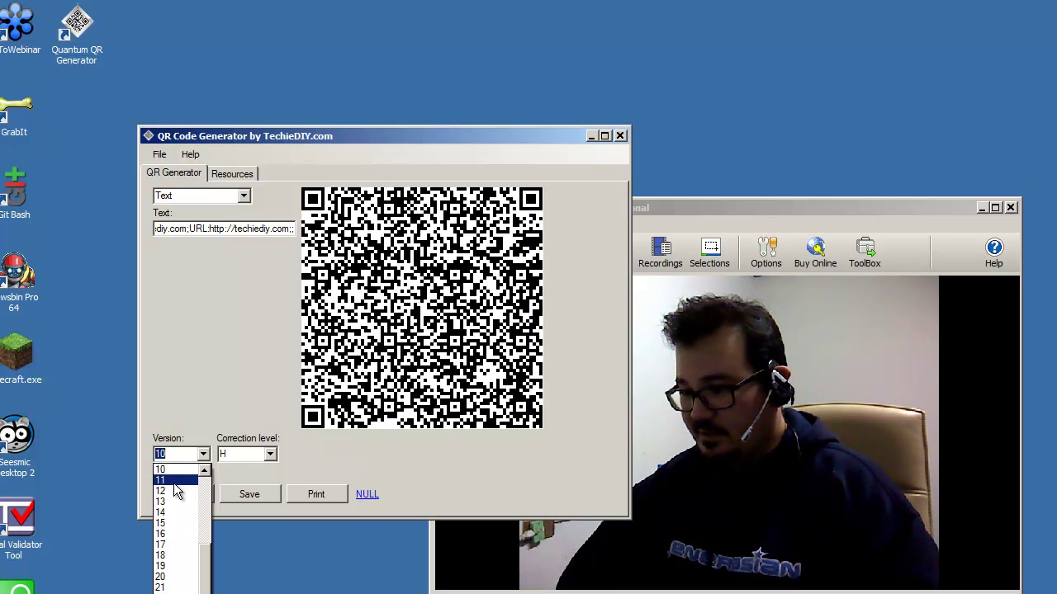
left_click(179, 494)
key("Return")
left_click(202, 454)
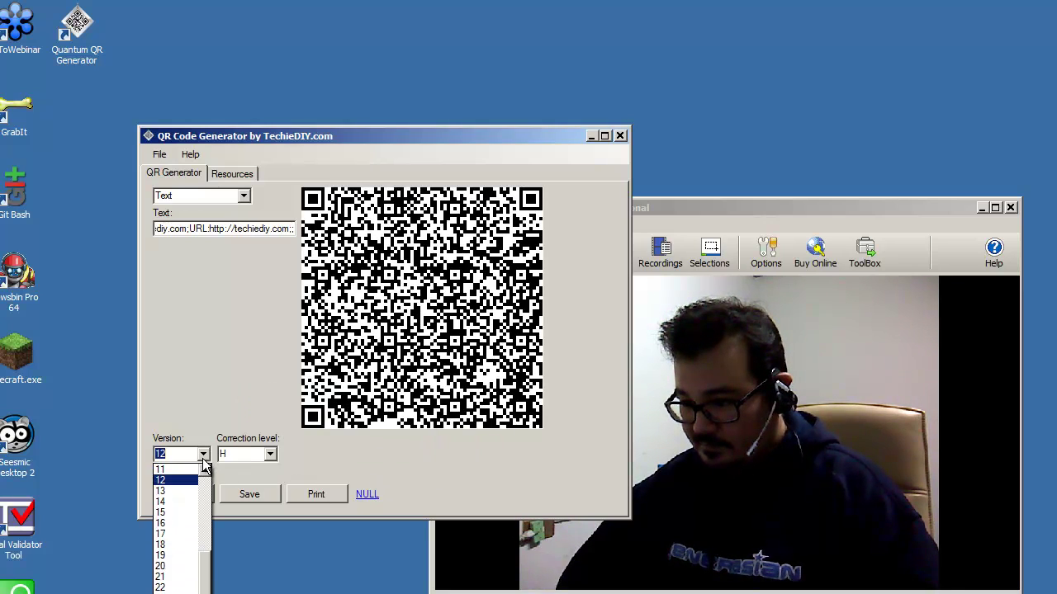
left_click(188, 501)
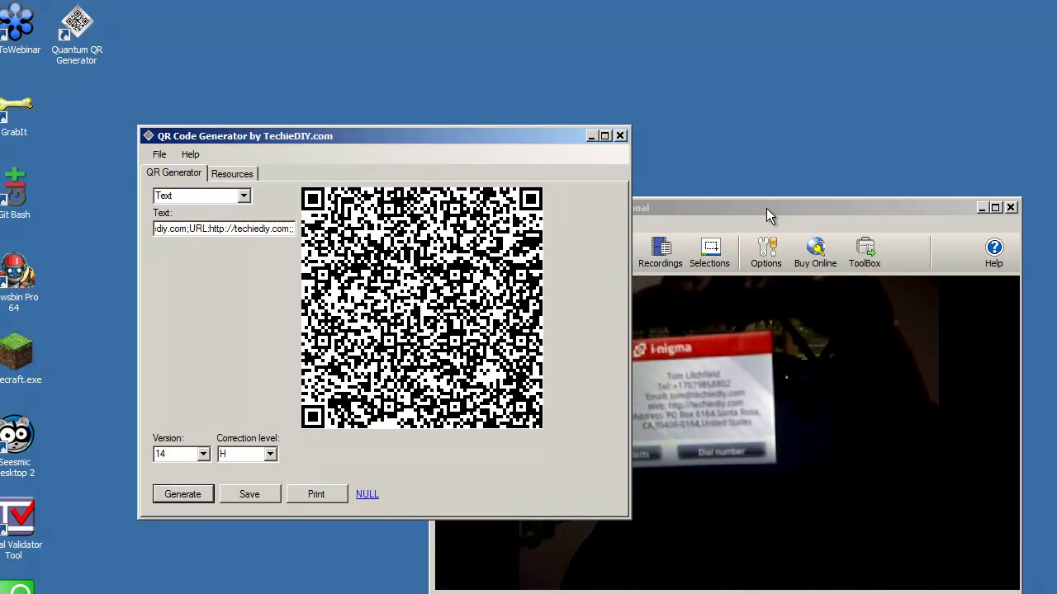
Step: Bring the Debut Video Capture window in front of the QR generator
left_click(766, 208)
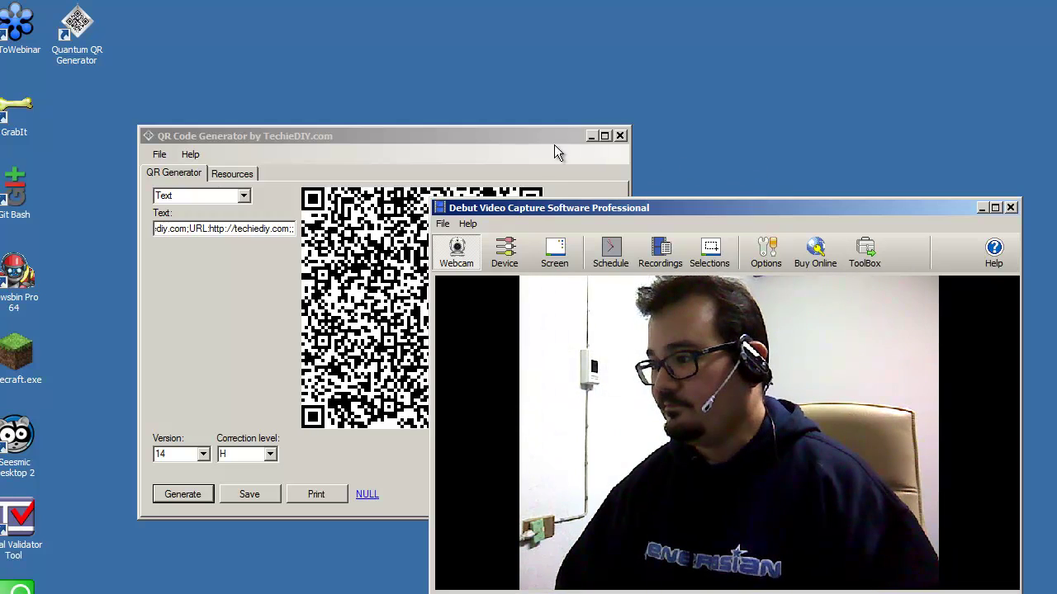
Step: Bring the QR Code Generator window, showing the version 14 MECARD code, to the front
left_click(535, 144)
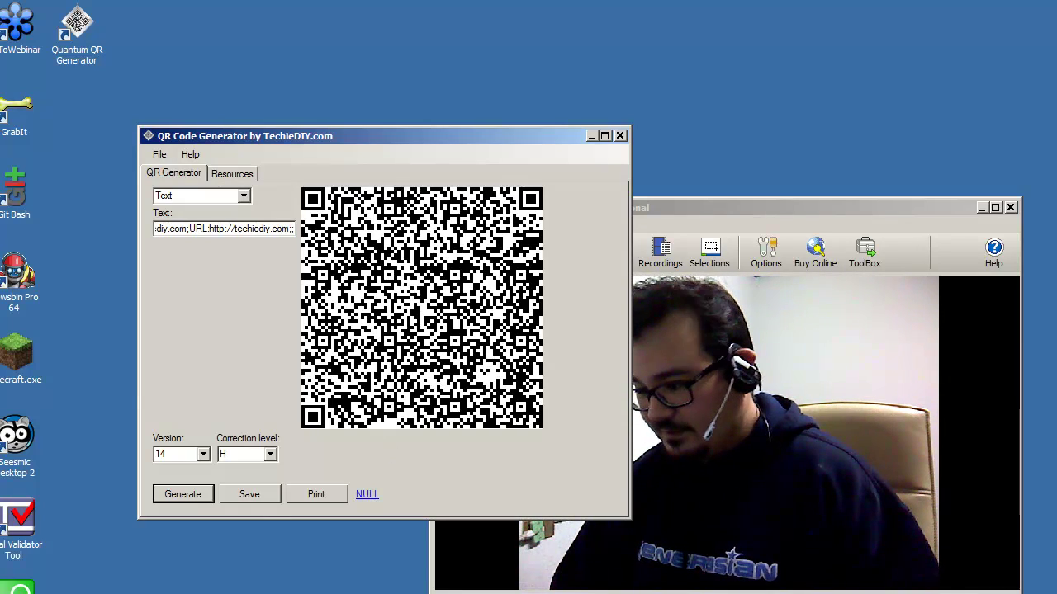
Step: Switch to the Firefox zxing wiki and scroll to the geo:40.71872,-73.98905,100 example
key("alt+Tab")
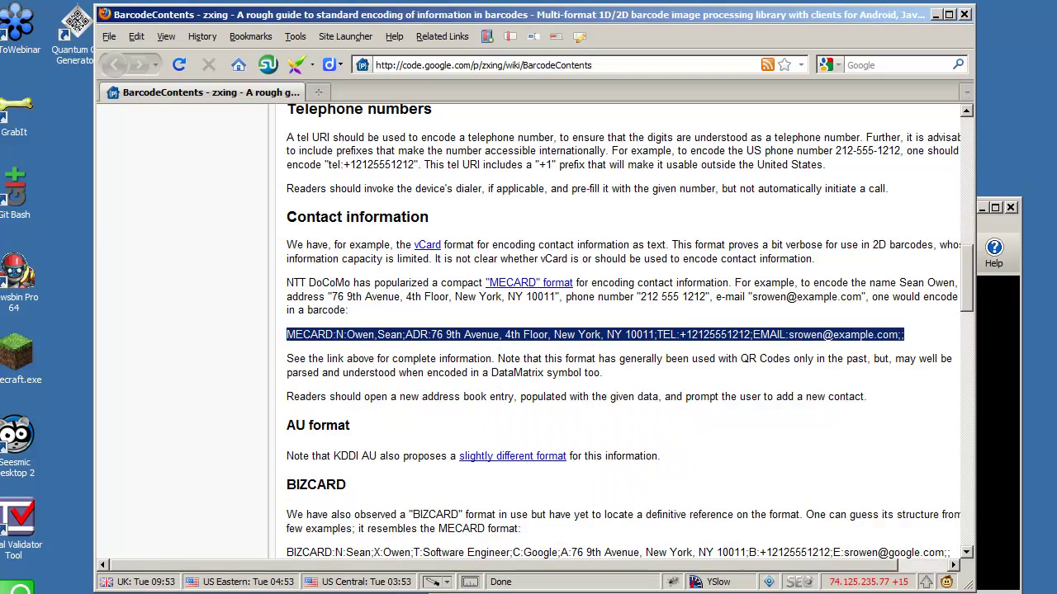
left_click(920, 340)
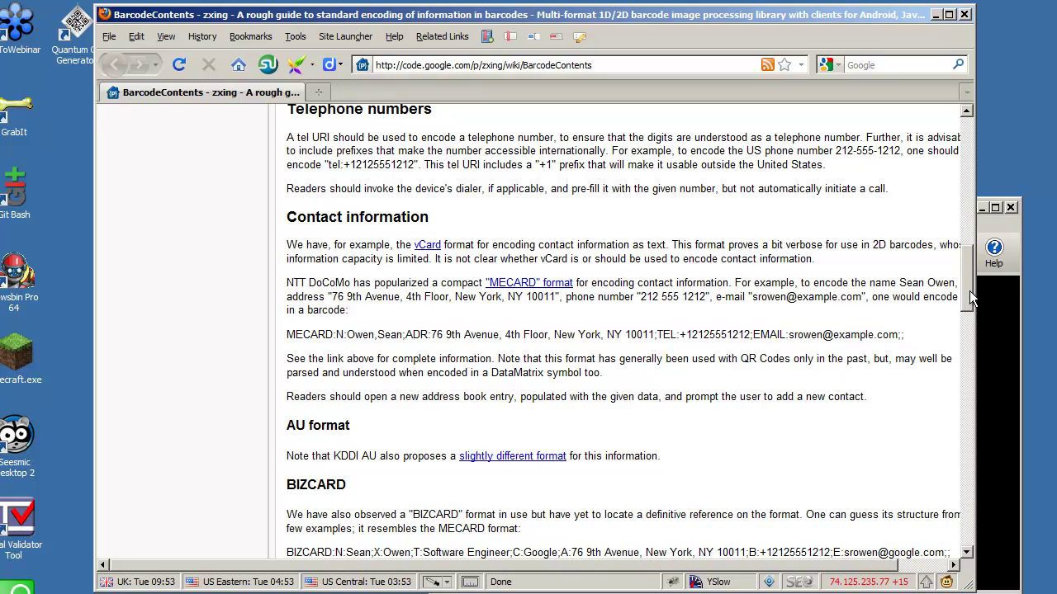
left_click_drag(970, 293, 969, 386)
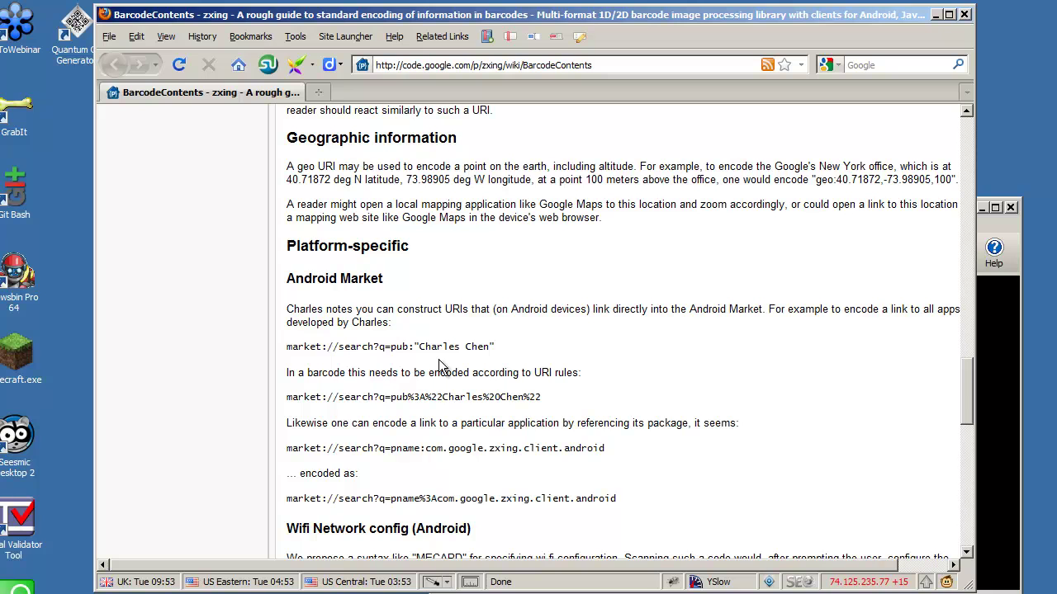
scroll(967, 388, "down", 5)
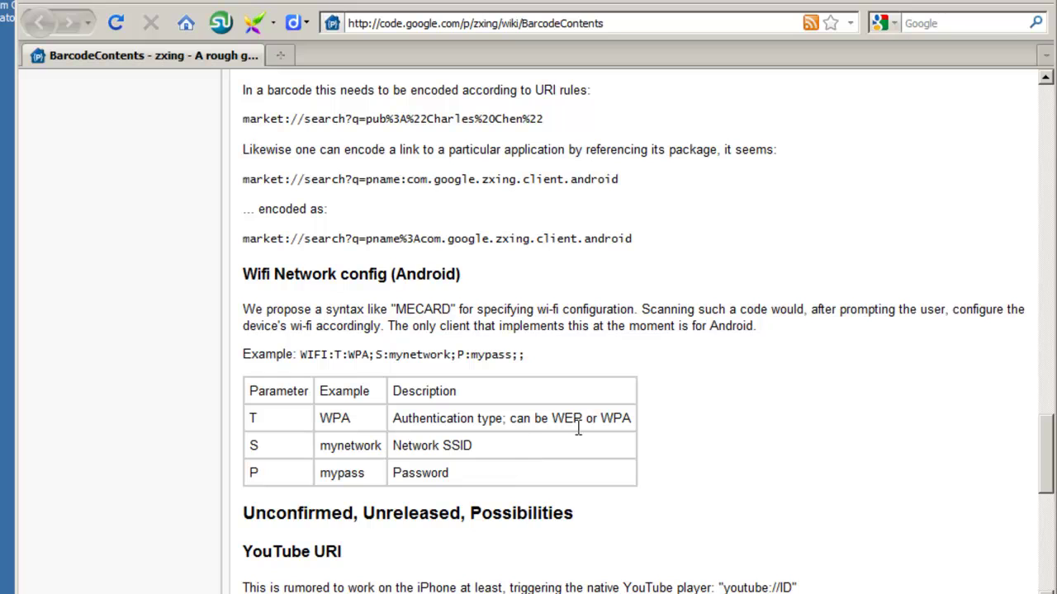
left_click_drag(1046, 454, 1032, 377)
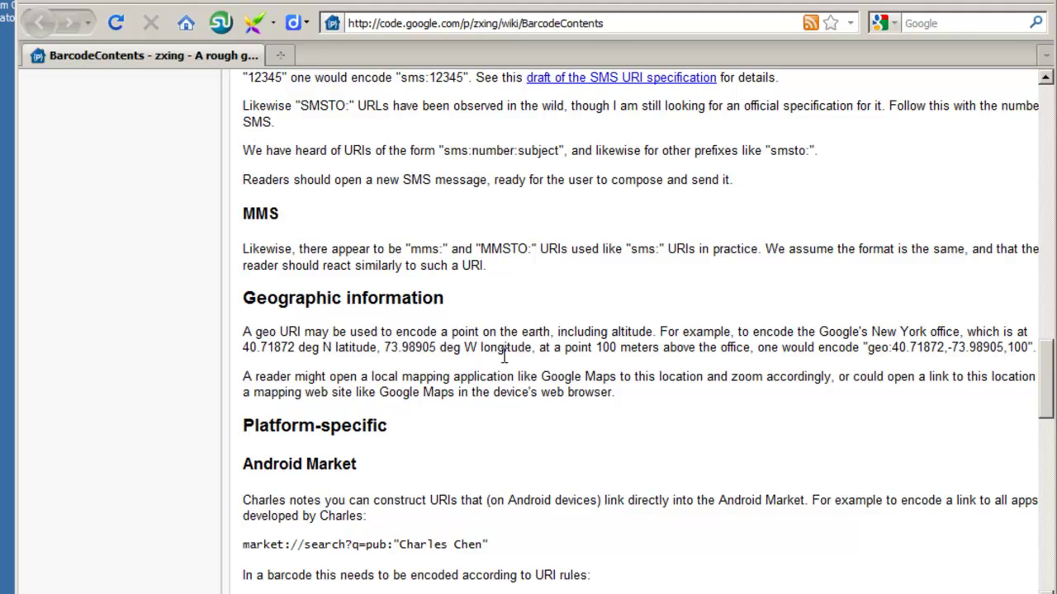
double_click(873, 350)
scroll(809, 351, "right", 1)
left_click(825, 349)
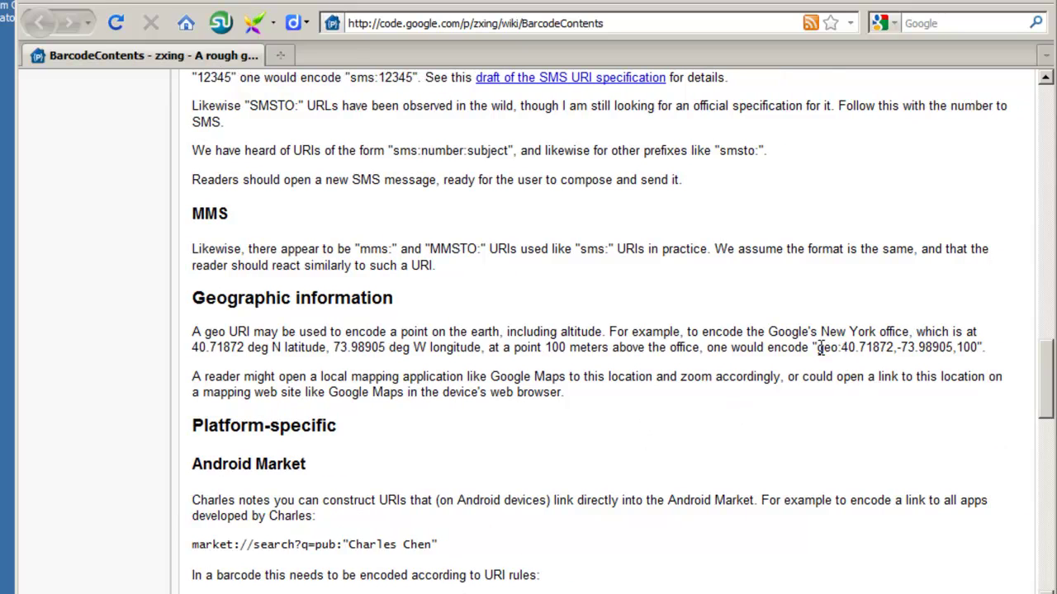
left_click_drag(817, 347, 892, 372)
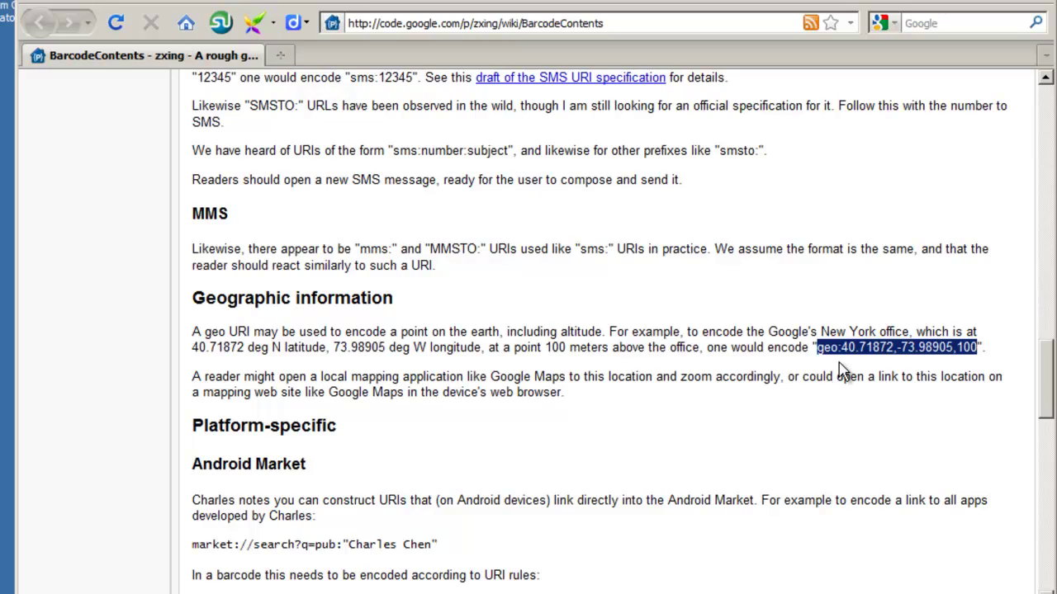
scroll(842, 372, "up", 2)
mouse_move(1047, 392)
left_mouse_down()
mouse_move(1047, 320)
mouse_move(1049, 398)
left_mouse_up()
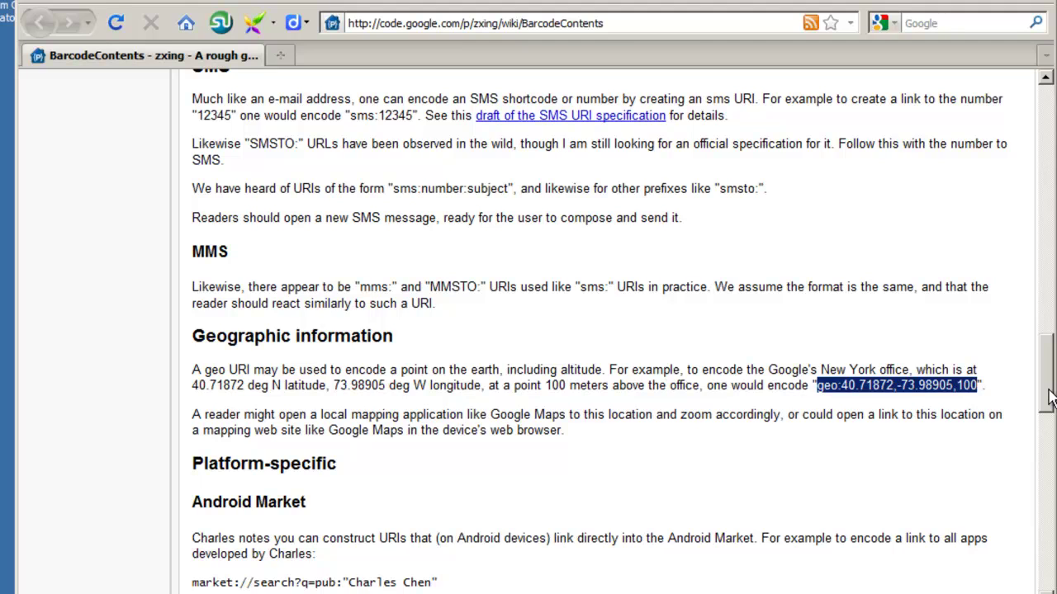
left_click(911, 390)
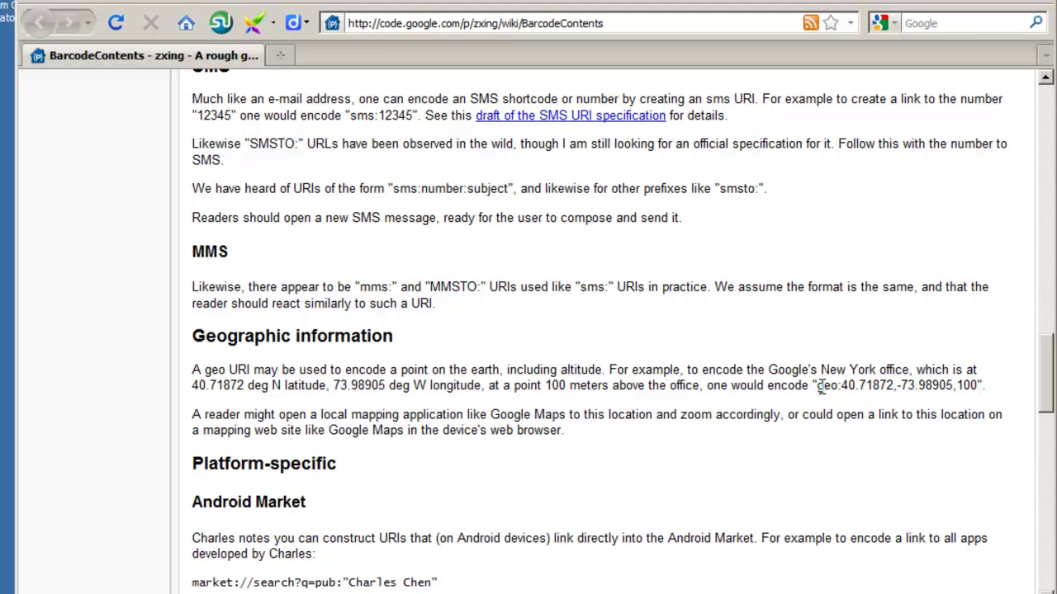
left_click_drag(821, 389, 955, 386)
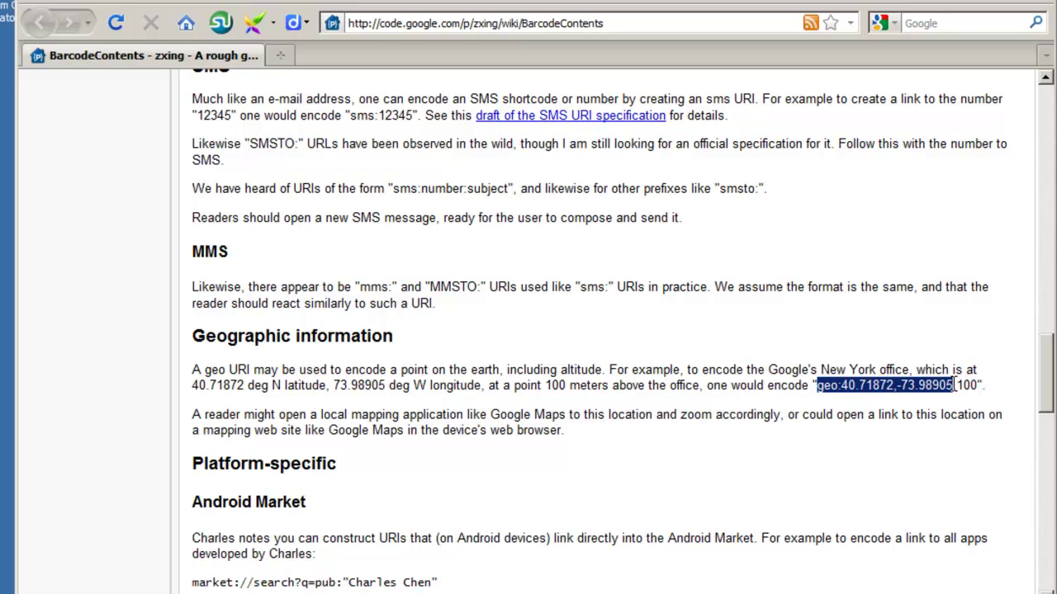
right_click(930, 386)
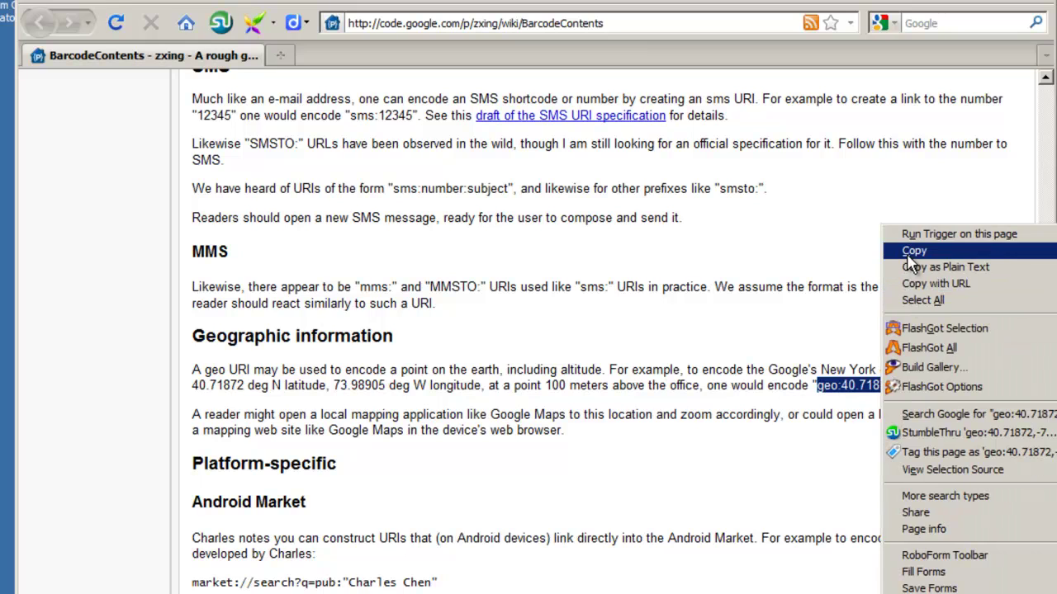
left_click(912, 248)
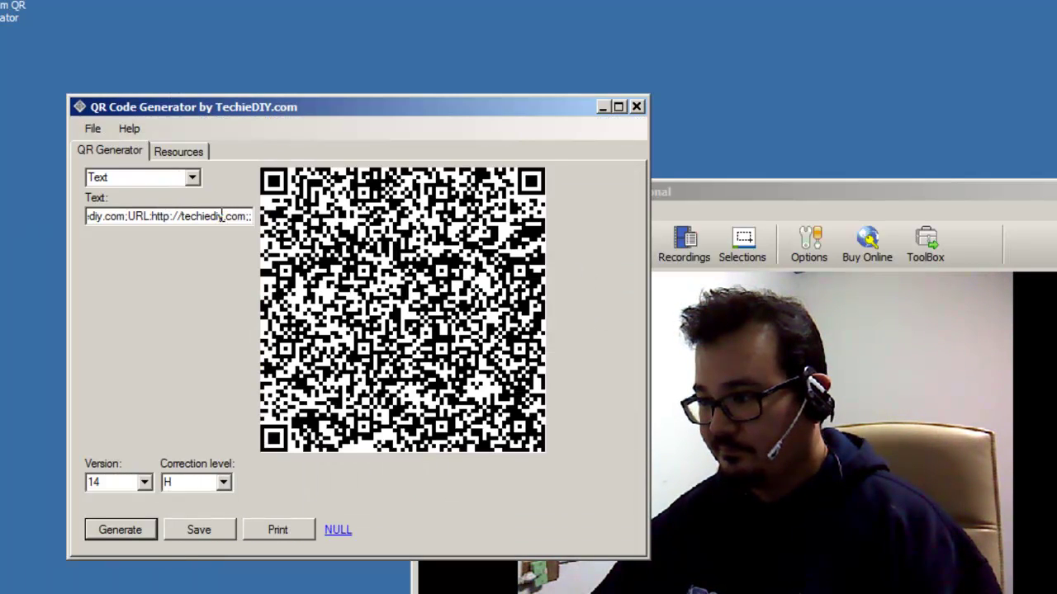
Step: Replace the contact text with geo:40.71872,-73.98905 and generate the QR code
key("ctrl+a")
key("ctrl+v")
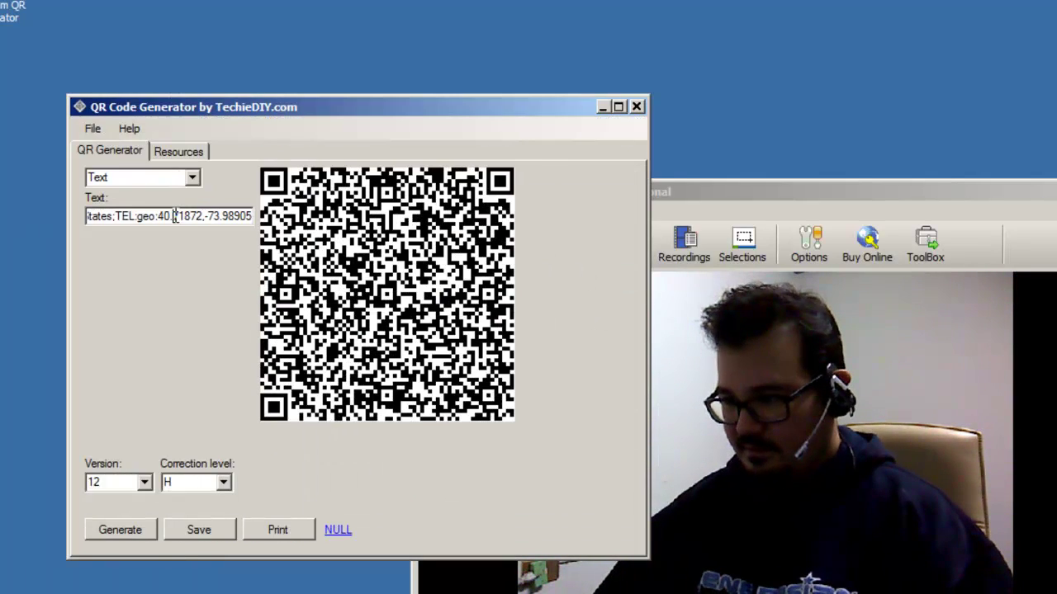
left_click(175, 216)
key("Left")
key("Left")
key("Left")
key("Left")
key("Left")
key("Left")
key("Left")
key("Left")
key("Left")
key("Left")
key("Left")
key("Left")
key("Left")
key("Left")
key("Left")
key("Left")
key("Left")
key("Left")
key("Left")
key("Left")
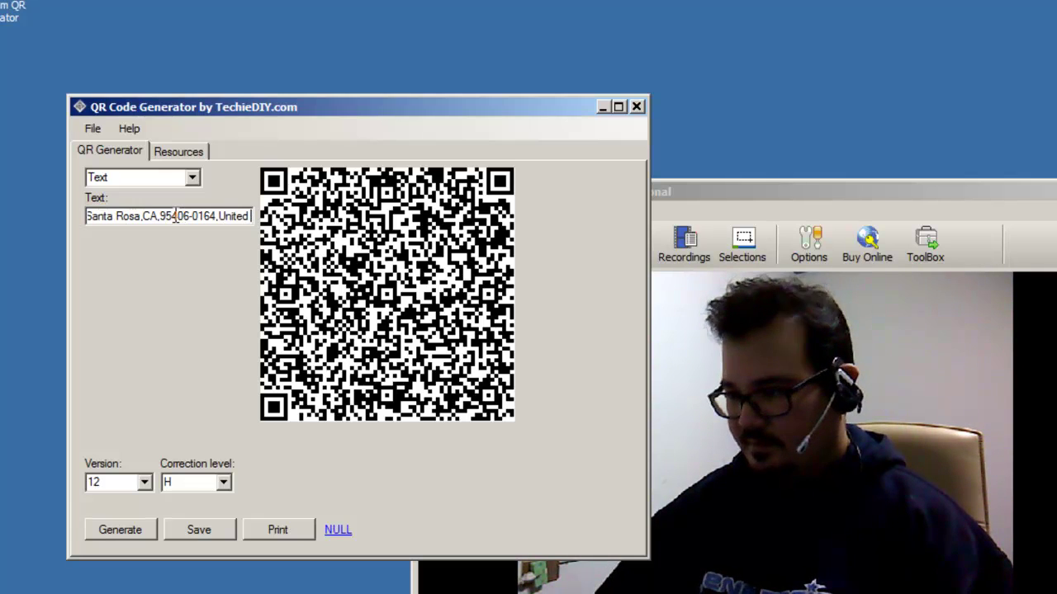
key("ctrl+a")
key("BackSpace")
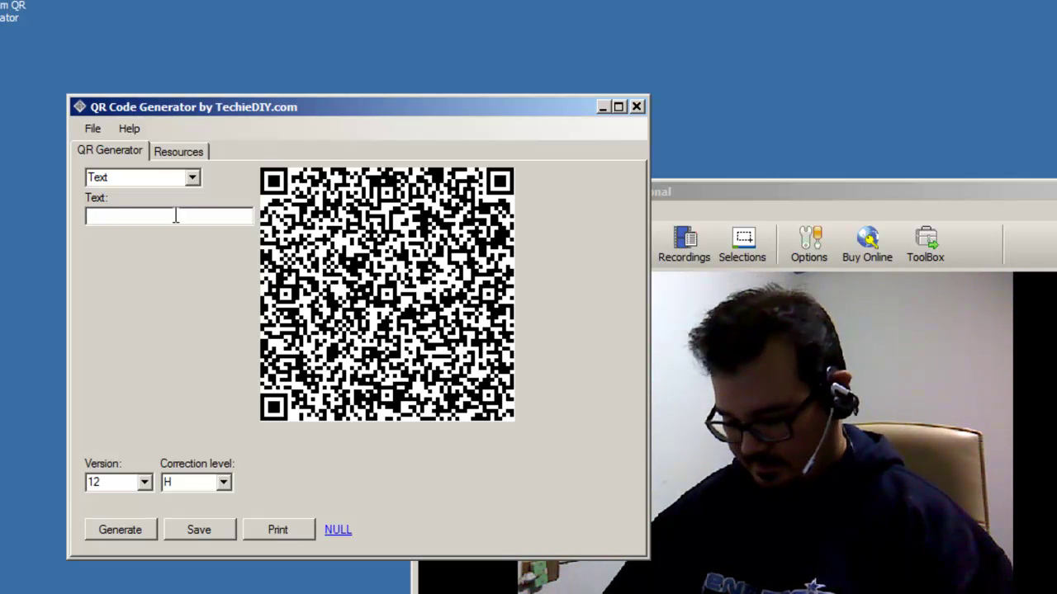
key("ctrl+v")
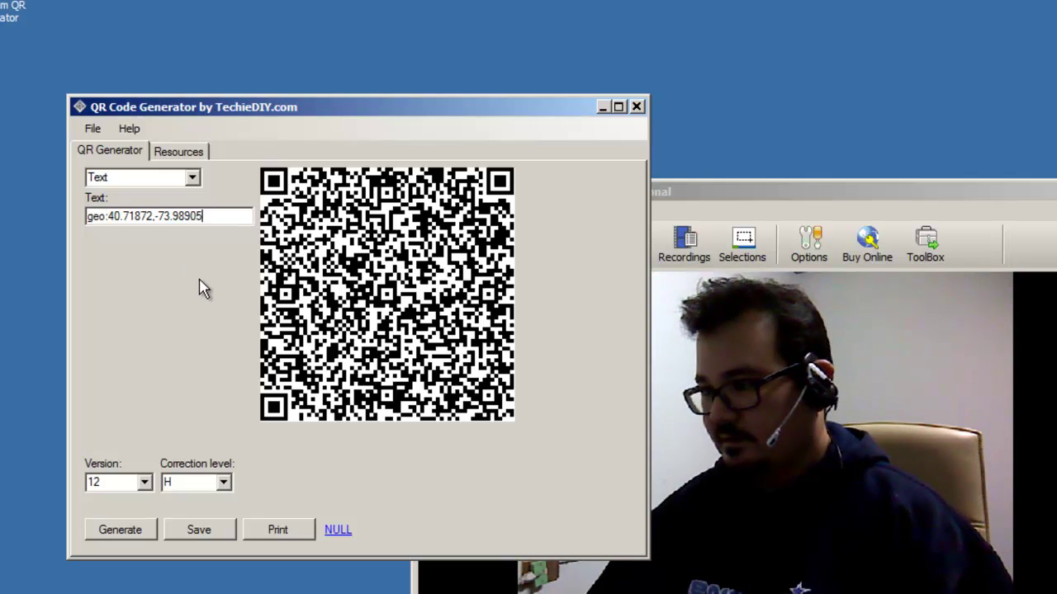
left_click(131, 533)
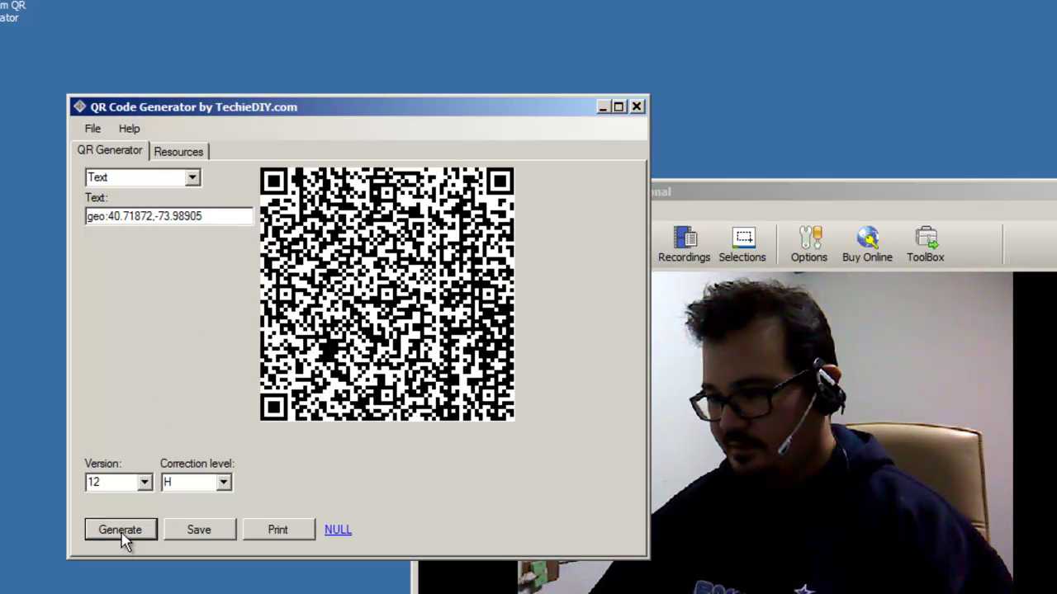
Step: Set the QR version to 10 and regenerate the code at level H
left_click(146, 483)
left_click(146, 504)
left_click(146, 504)
left_click(104, 526)
left_click(123, 535)
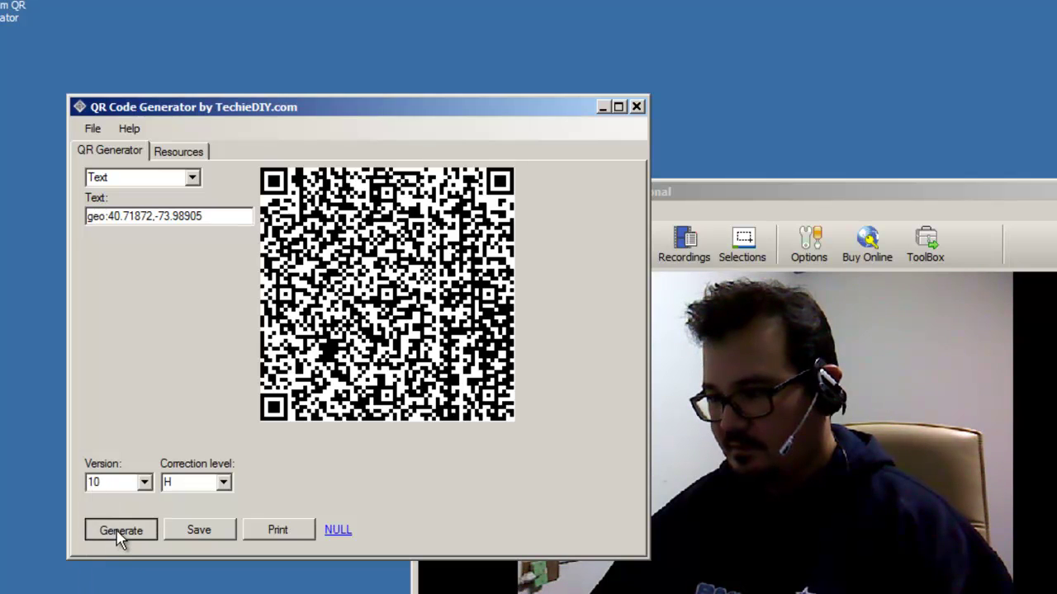
left_click(144, 483)
left_click(145, 483)
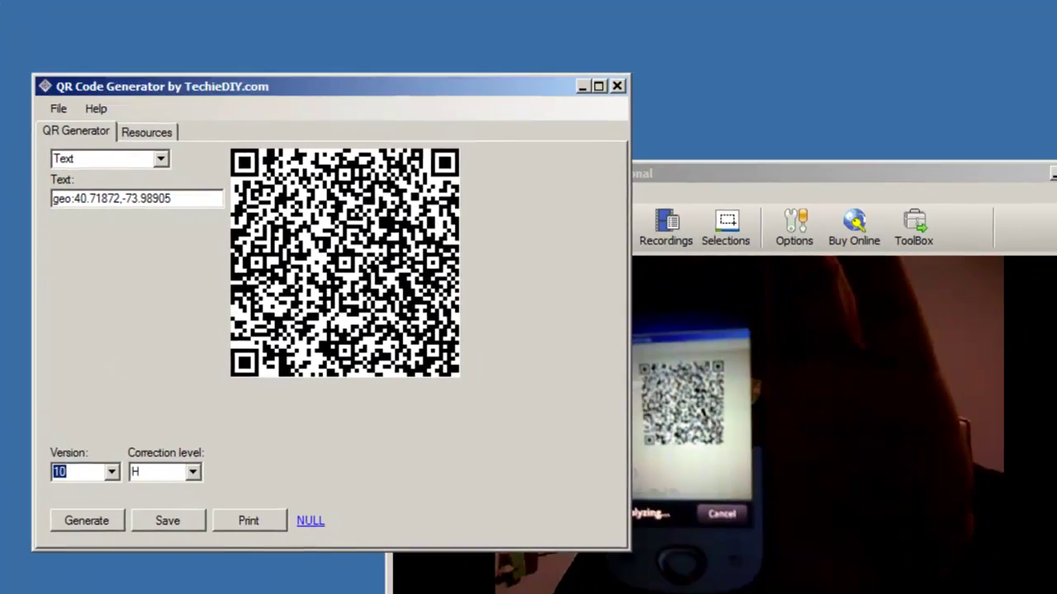
Step: Bring the Debut Video Capture window in front of the QR generator
left_click(1004, 195)
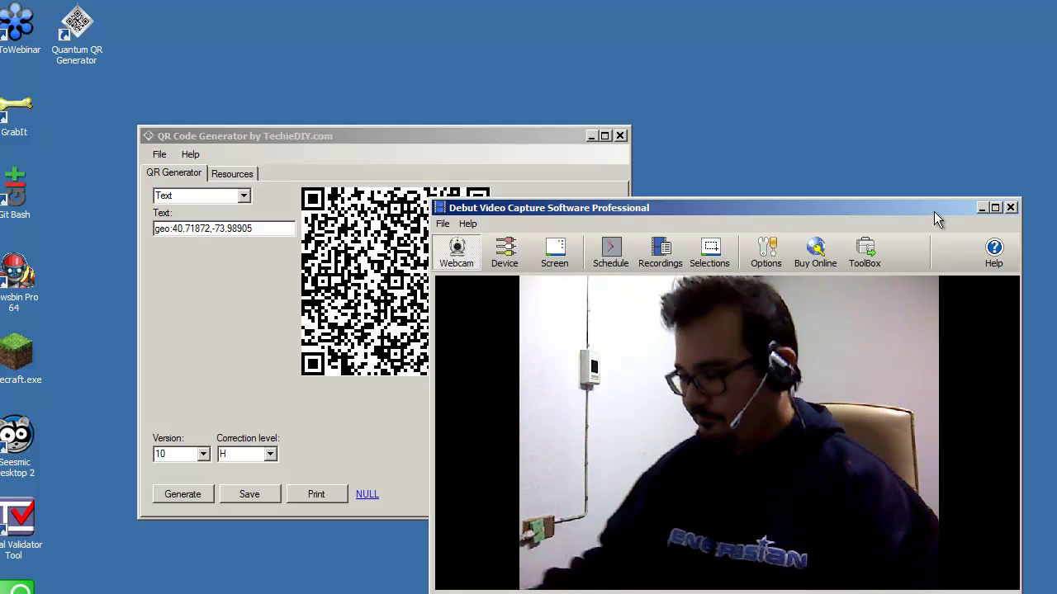
Step: Raise and activate the QR Code Generator window showing the version 10 geo code
left_click(586, 207)
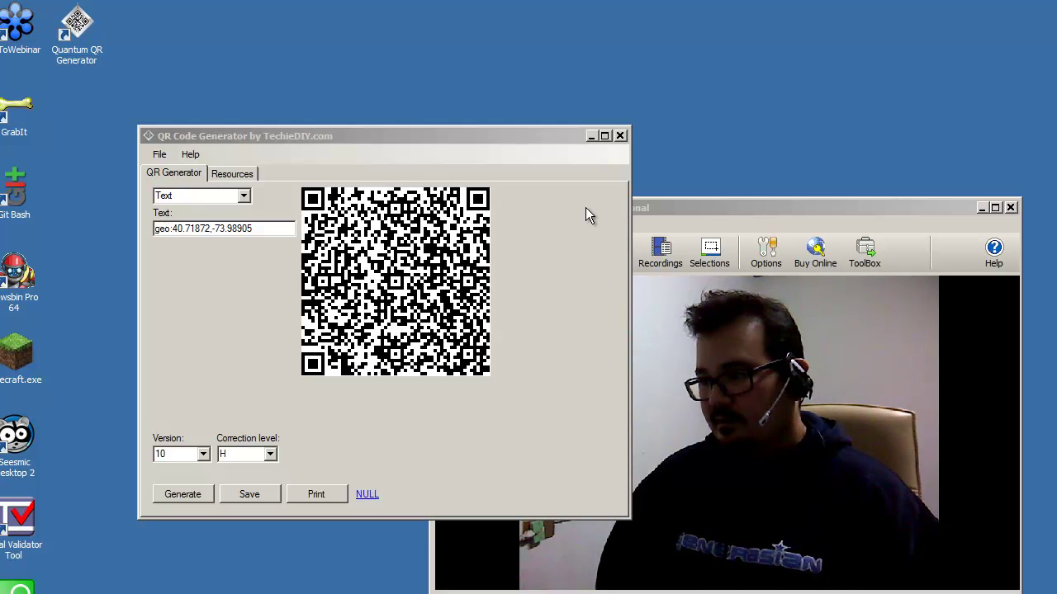
left_click(517, 139)
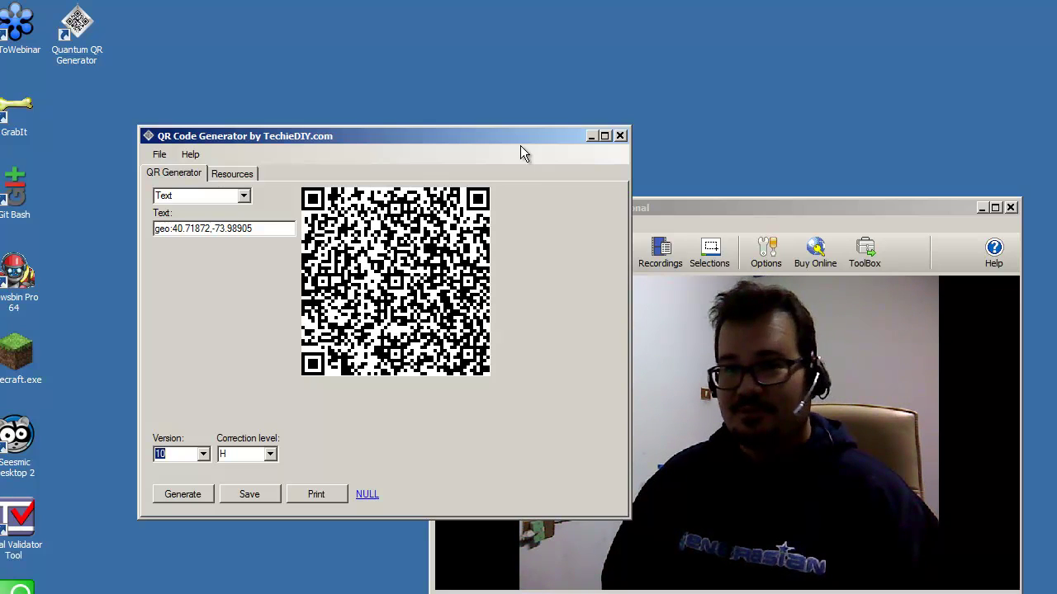
left_click(244, 142)
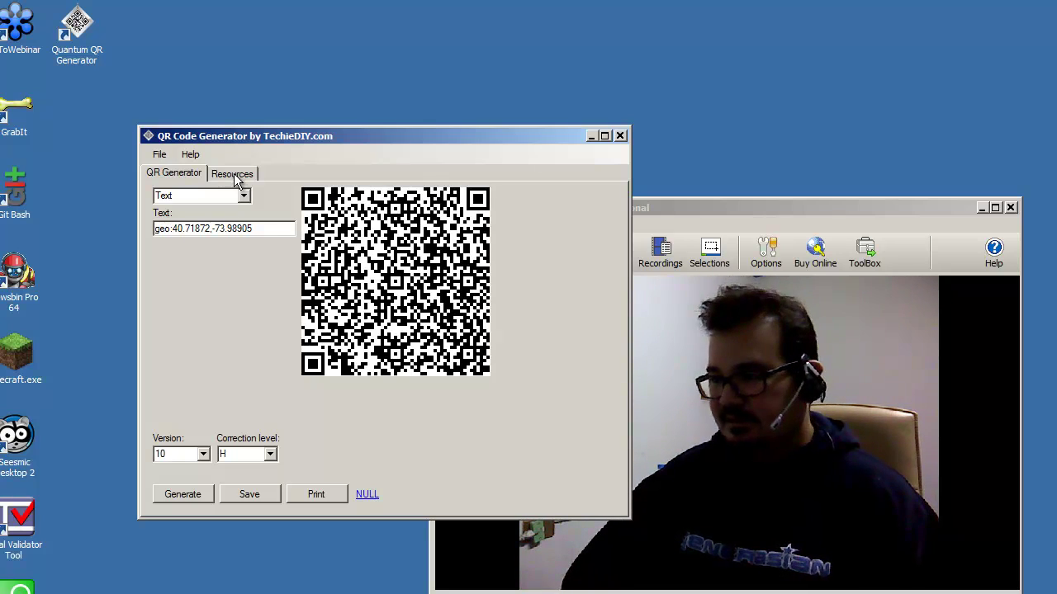
Step: Browse the Mobile Resources page, return to the QR Generator form, then raise the Debut window
left_click(235, 175)
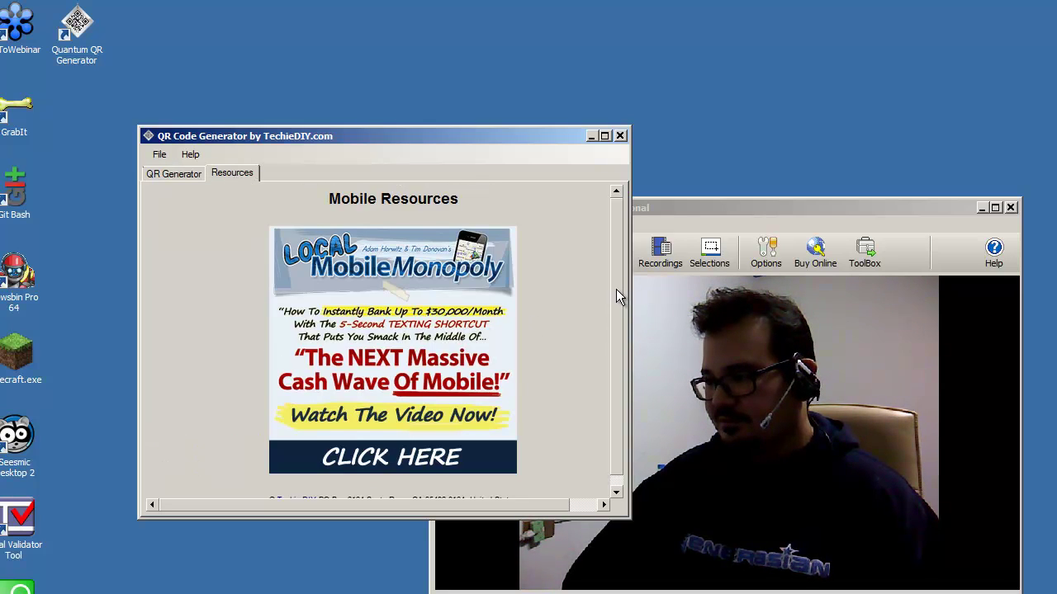
scroll(615, 286, "down", 1)
scroll(620, 298, "up", 1)
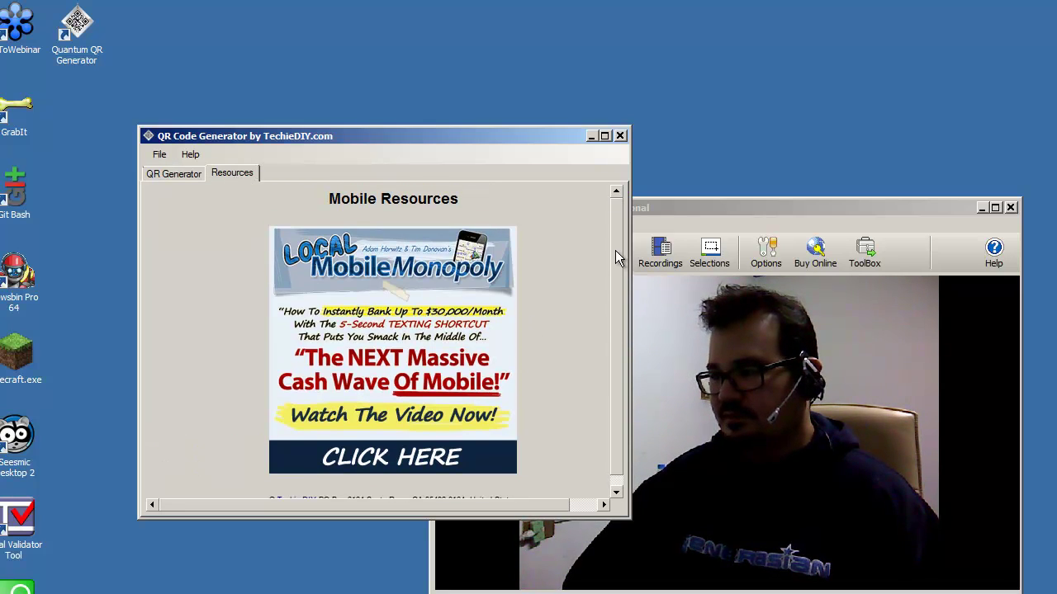
left_click(180, 175)
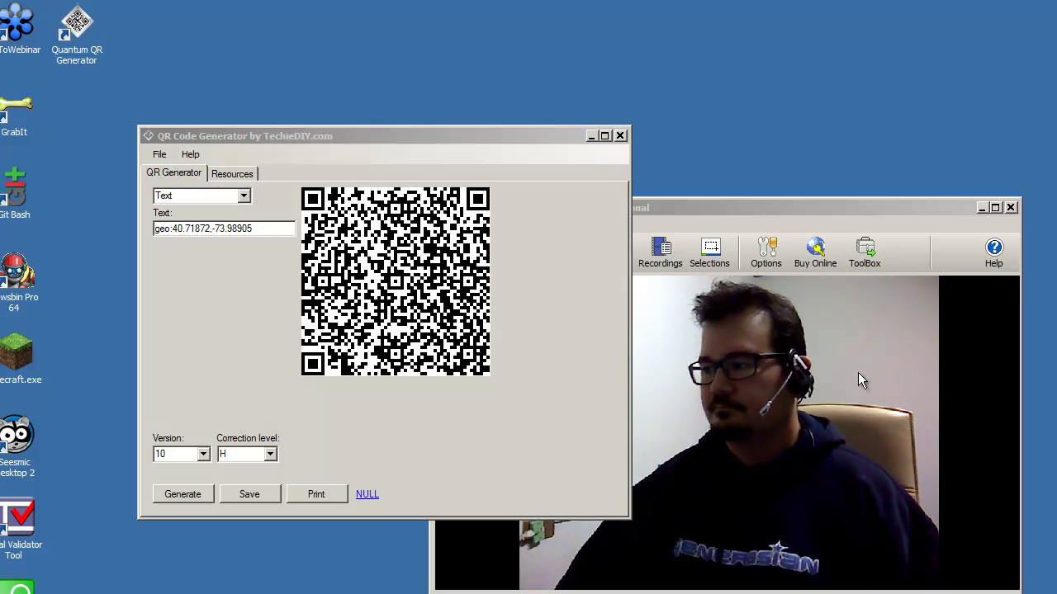
left_click(778, 207)
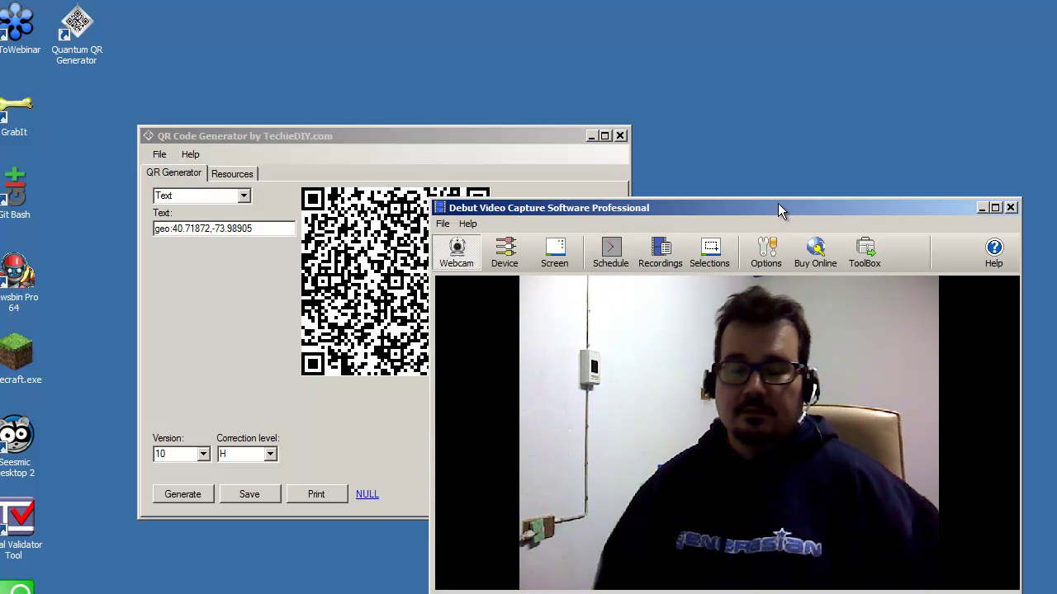